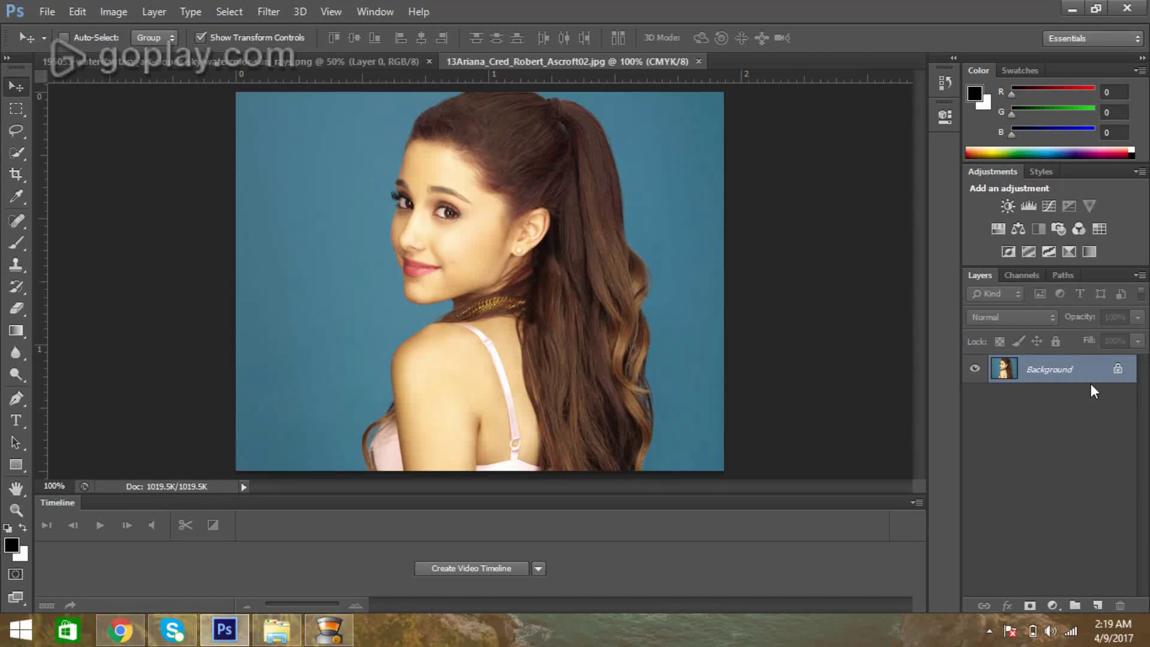
Step: Duplicate the portrait's Background layer as Background copy
left_click(347, 60)
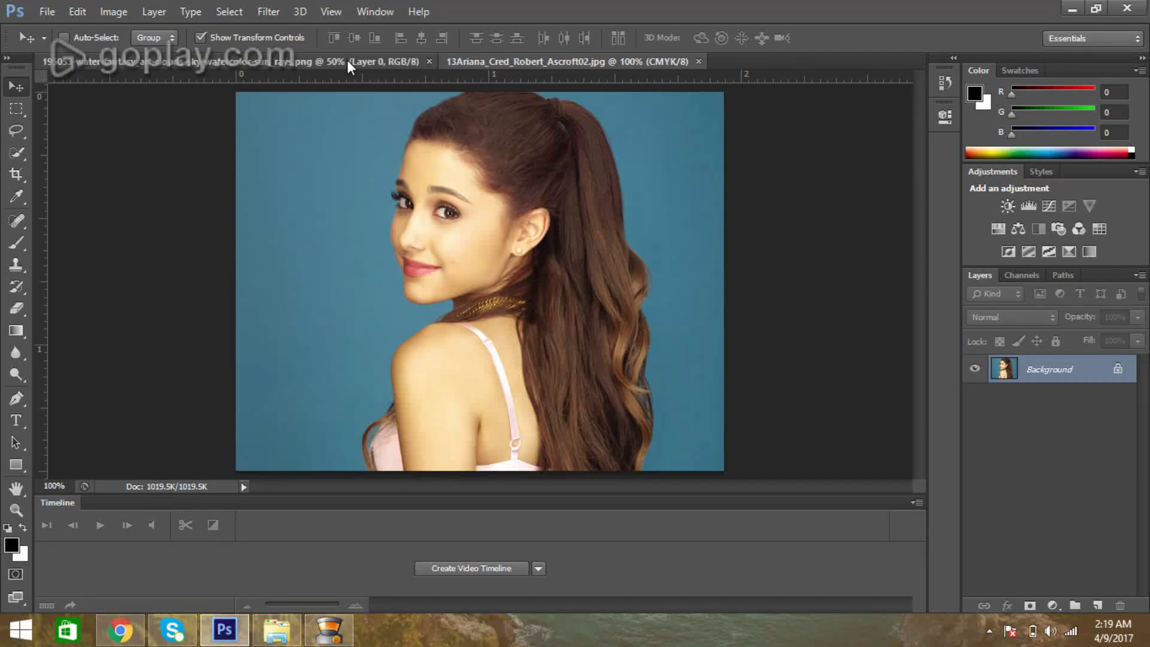
left_click(468, 58)
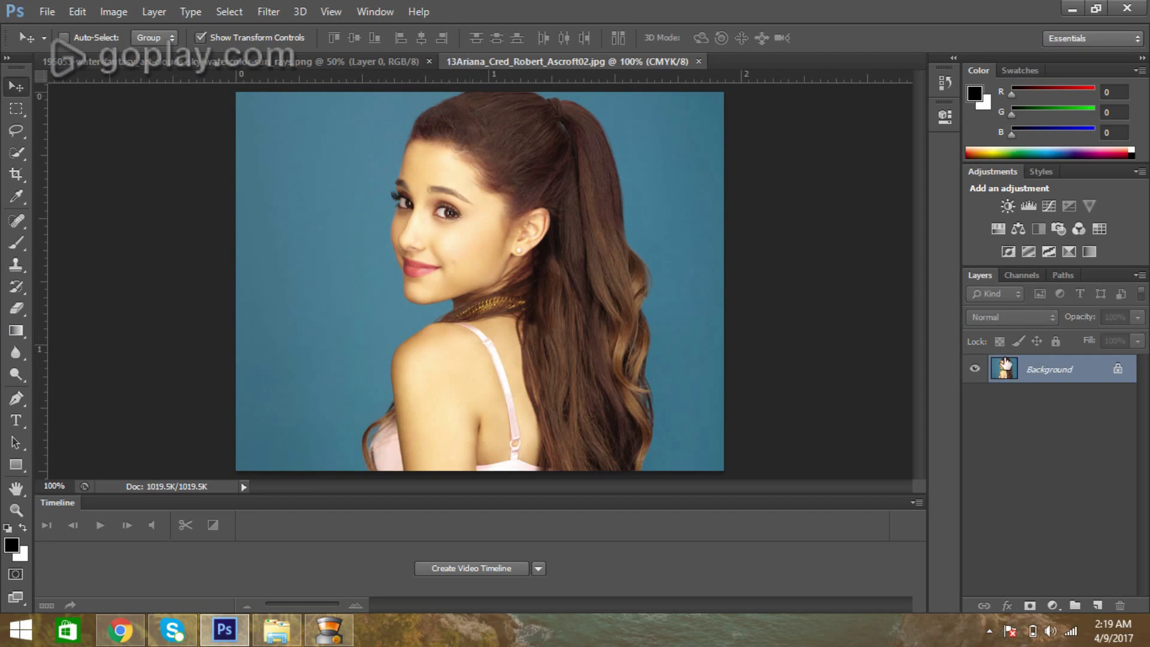
left_click_drag(1031, 375, 1097, 605)
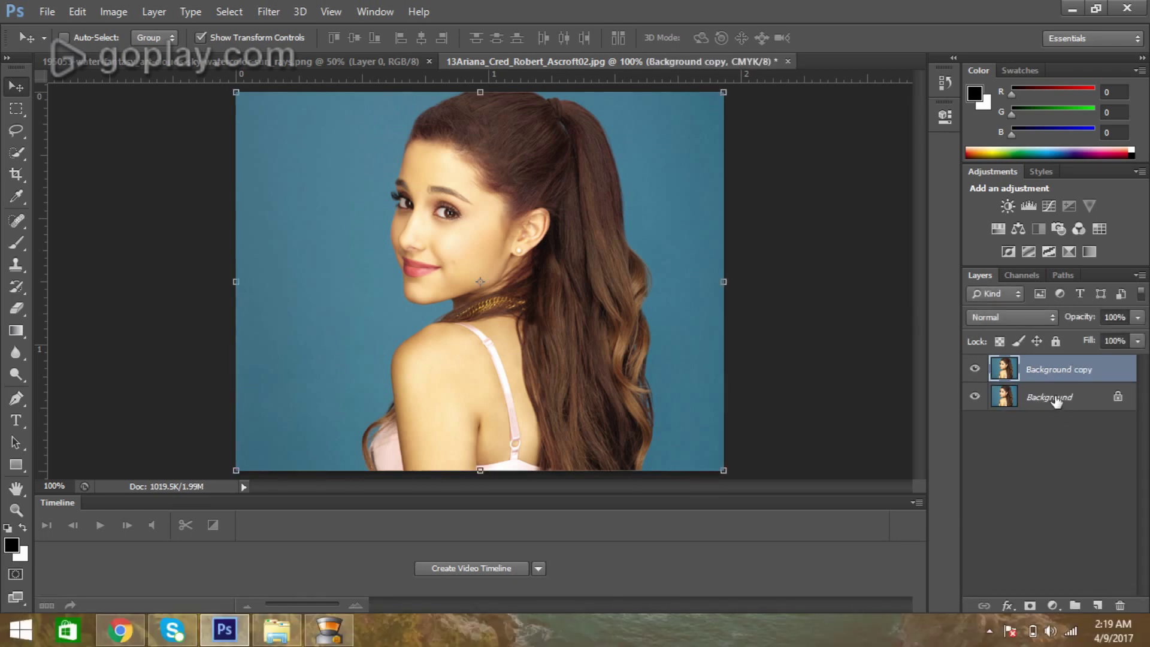
Step: Fill the original Background layer with white, leaving Background copy selected
left_click(1055, 401)
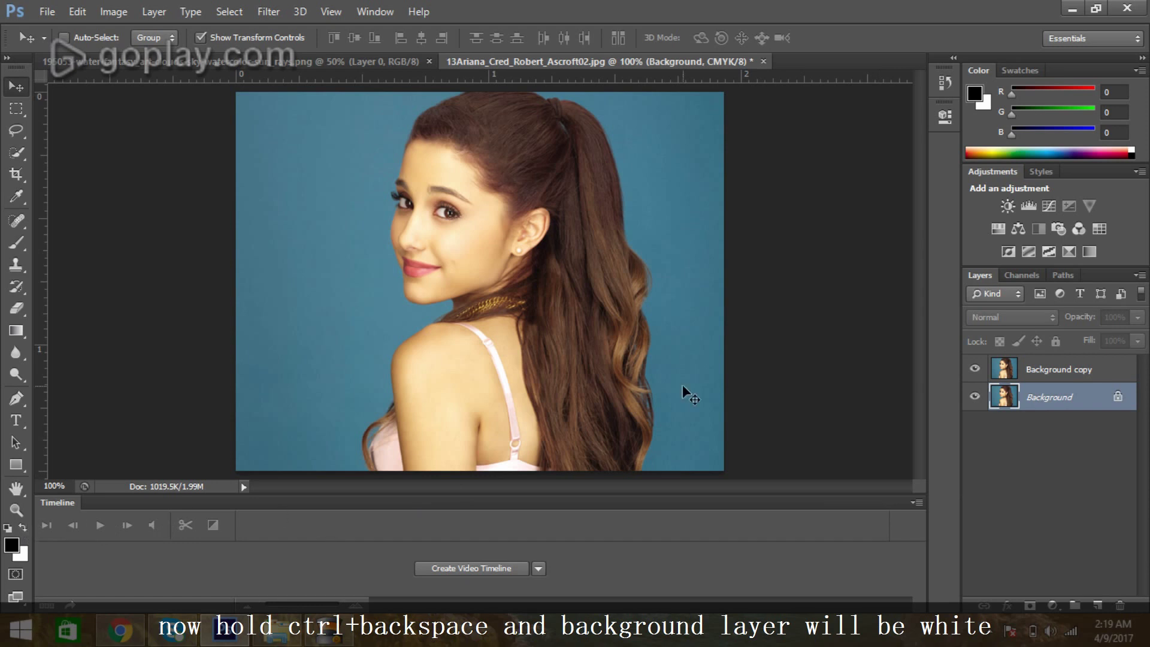
key("ctrl+BackSpace")
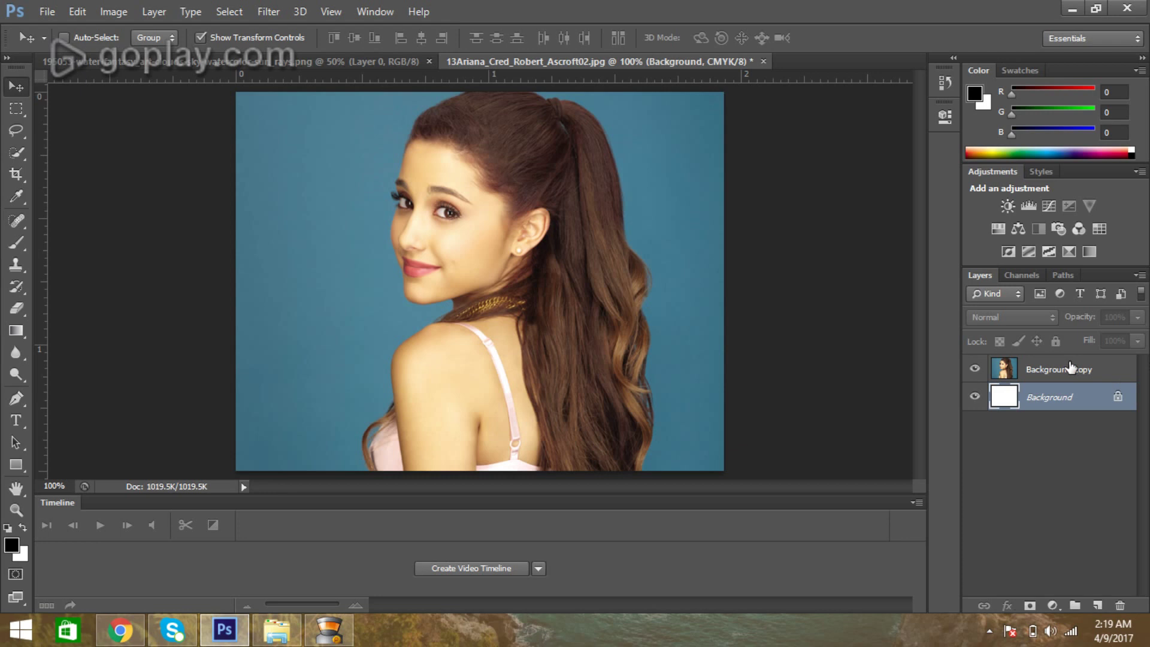
left_click(1049, 372)
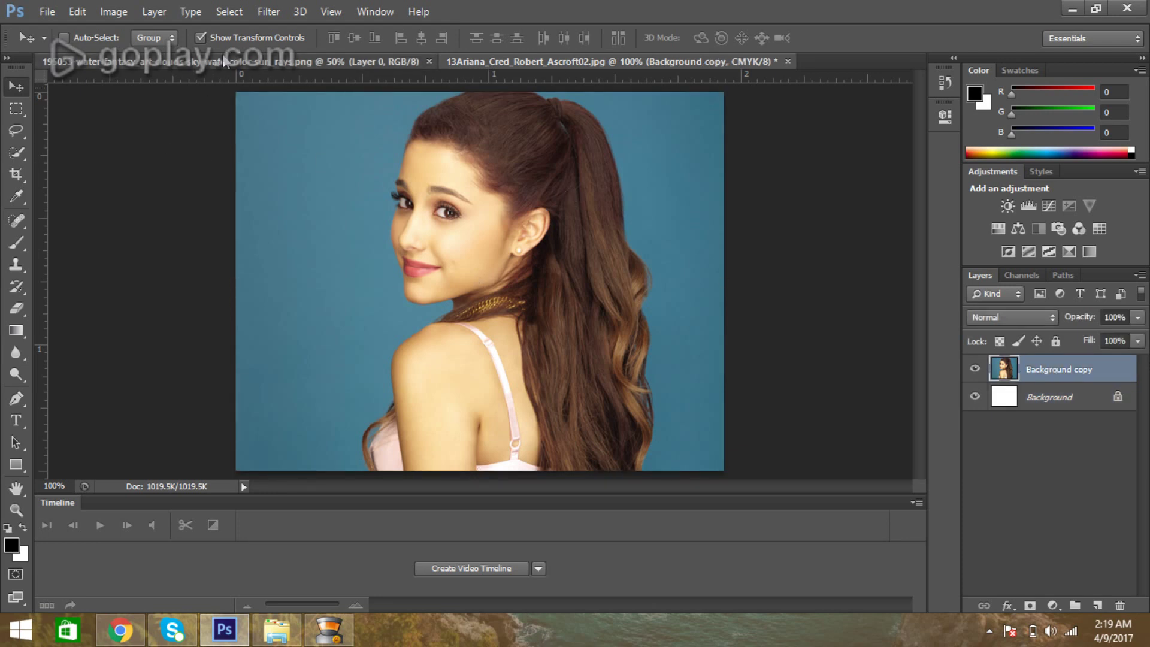
Step: Drag the ship painting's Layer 0 into the portrait document with the Move tool, creating Layer 1
left_click(99, 61)
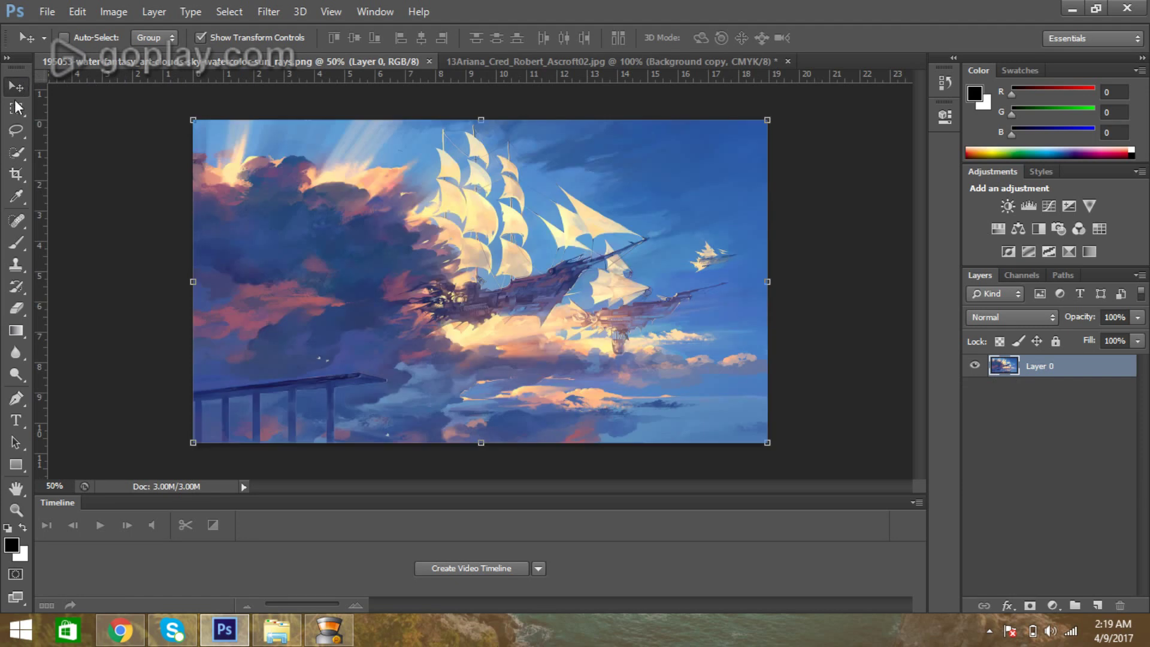
left_click(16, 109)
left_click(14, 85)
left_click_drag(352, 169, 476, 63)
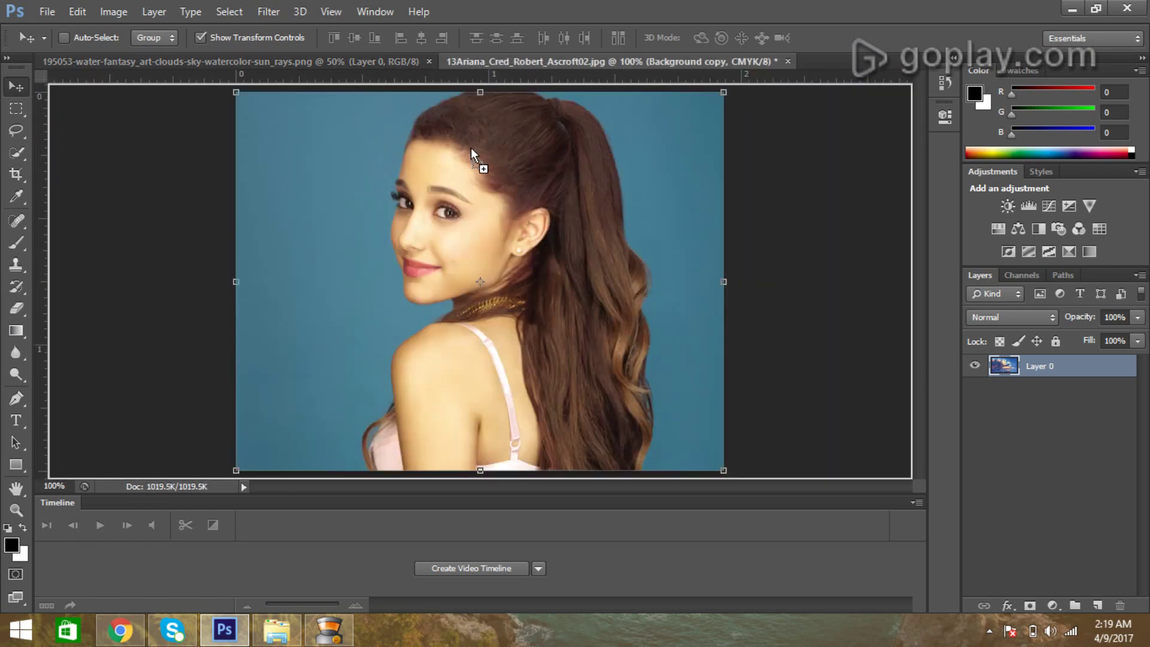
left_click_drag(475, 63, 472, 171)
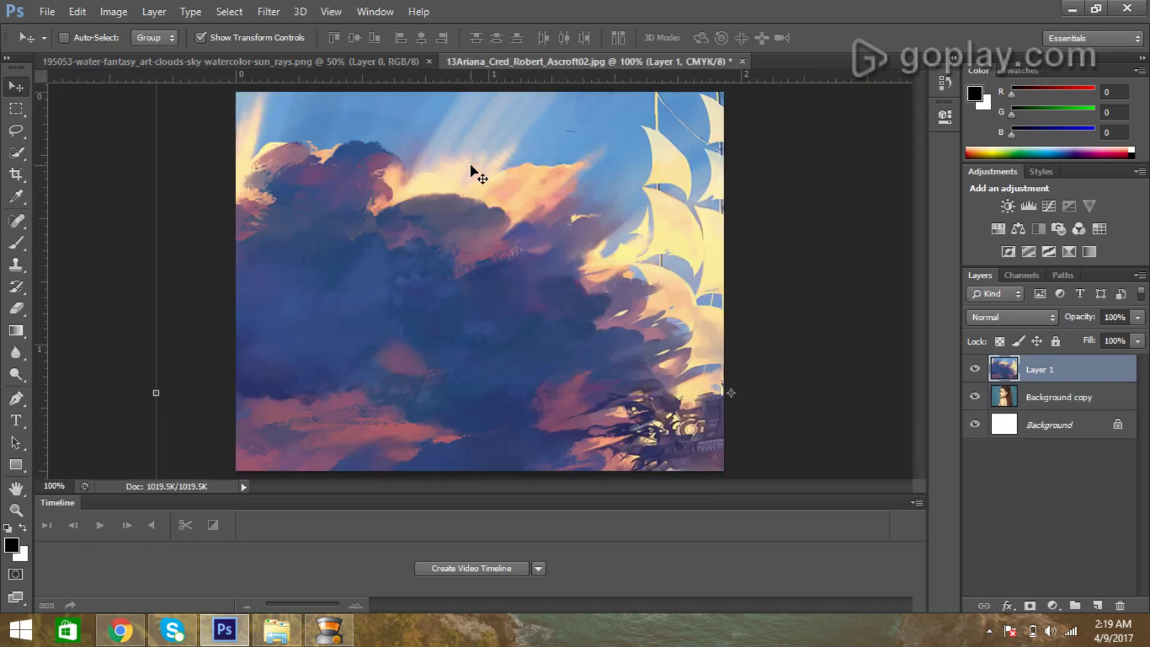
Step: Narrow the sky layer from the left and move it up to the canvas top
left_click_drag(155, 392, 256, 347)
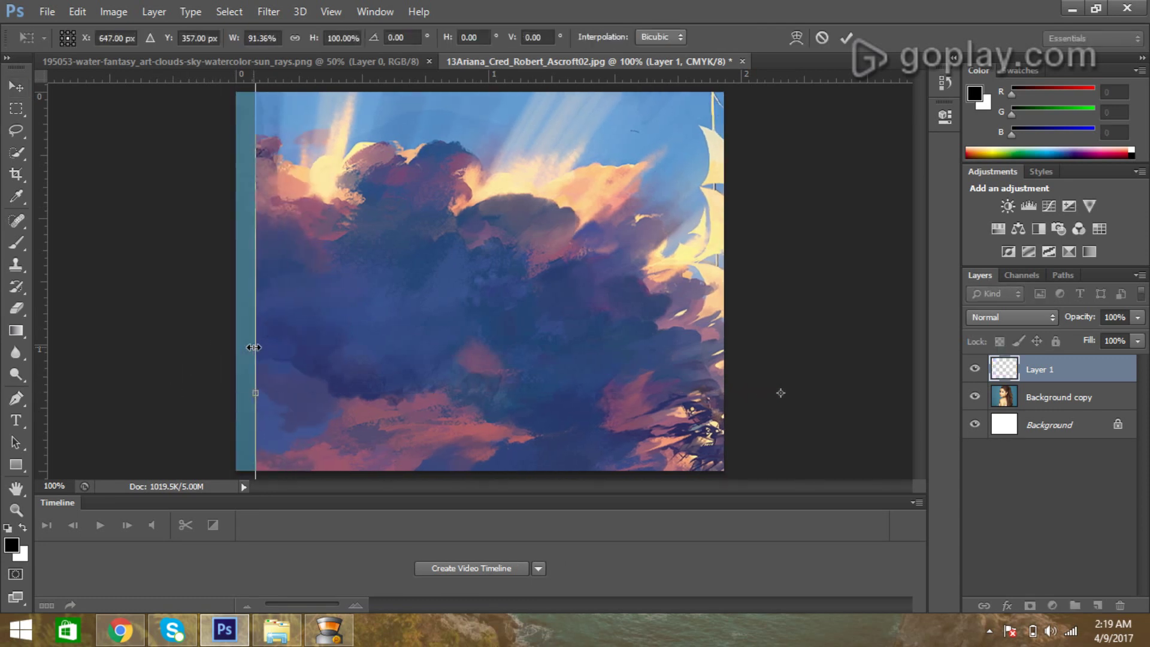
mouse_move(656, 296)
left_mouse_down()
mouse_move(509, 234)
mouse_move(496, 171)
left_mouse_up()
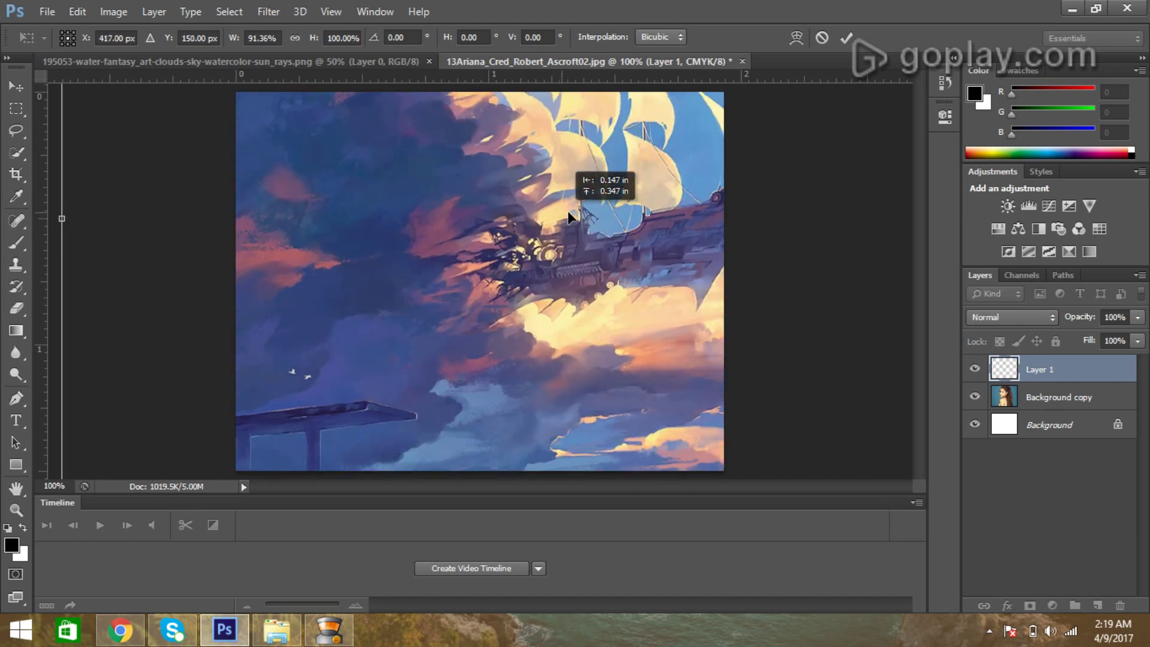
left_click_drag(80, 218, 359, 218)
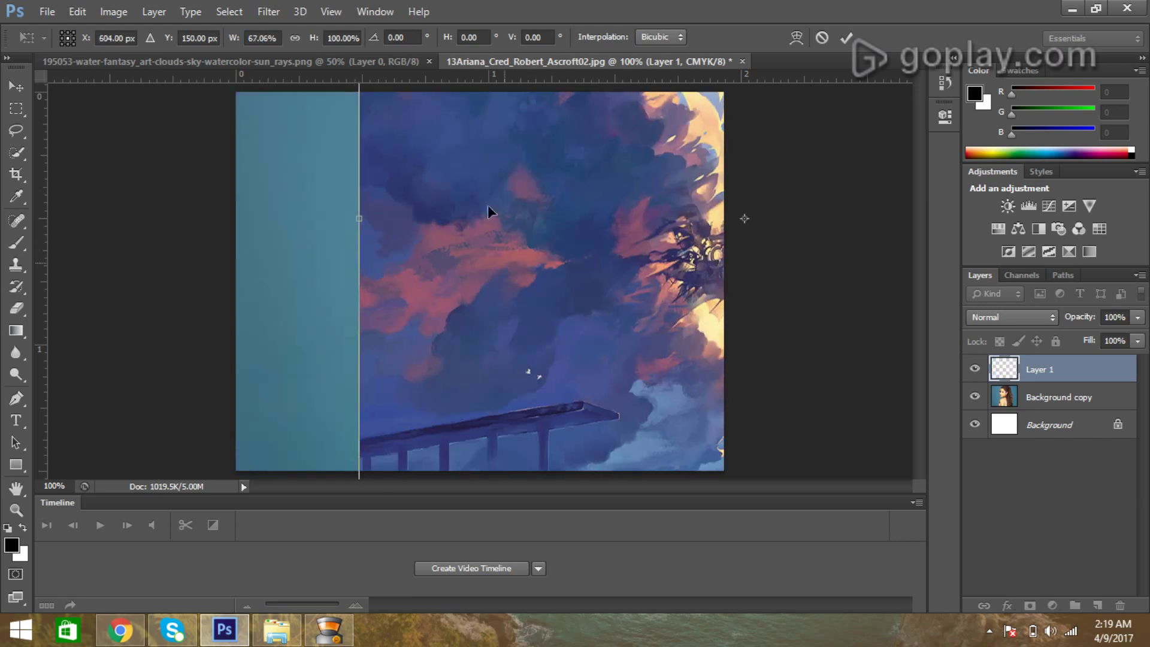
left_click_drag(487, 205, 459, 115)
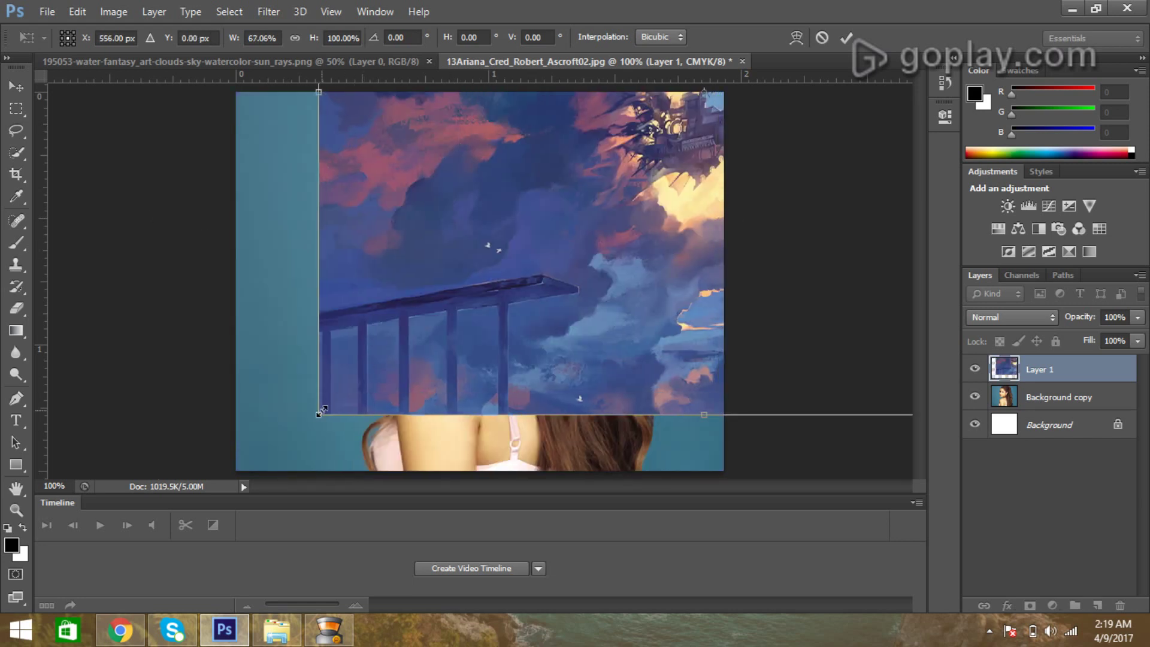
Step: Scale the sky layer to about 33% wide by 65% tall and position it over the face
left_click_drag(320, 412, 423, 338)
mouse_move(585, 219)
left_mouse_down()
mouse_move(414, 327)
mouse_move(479, 220)
left_mouse_up()
left_click_drag(305, 376, 461, 296)
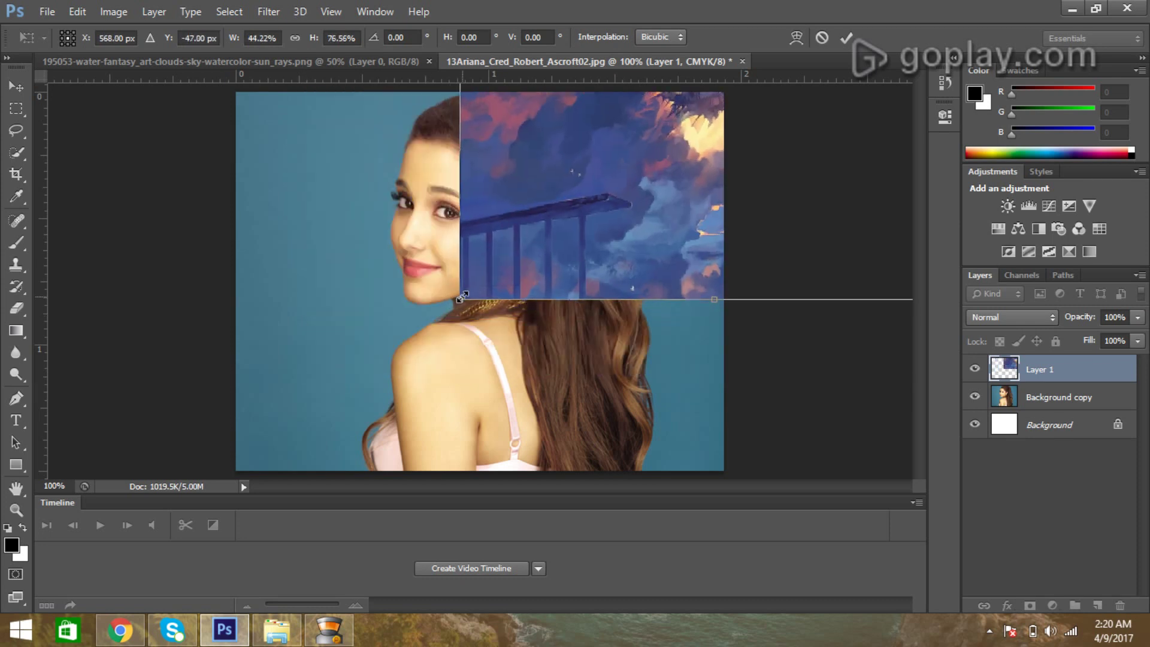
left_click_drag(515, 240, 340, 289)
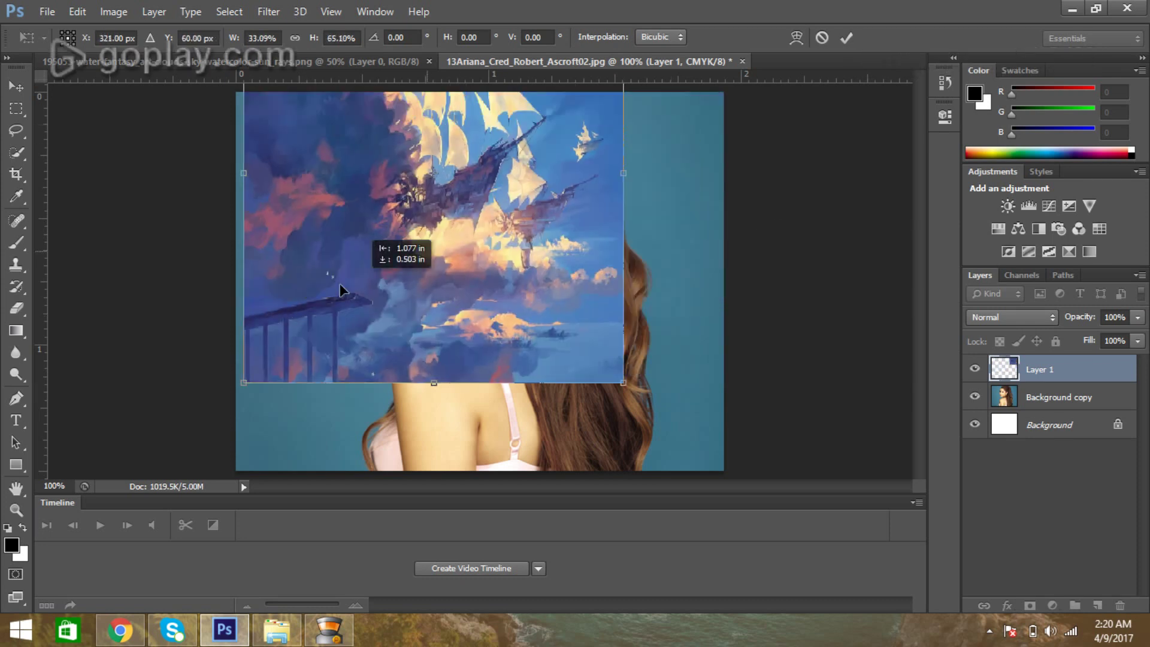
left_click_drag(446, 265, 460, 331)
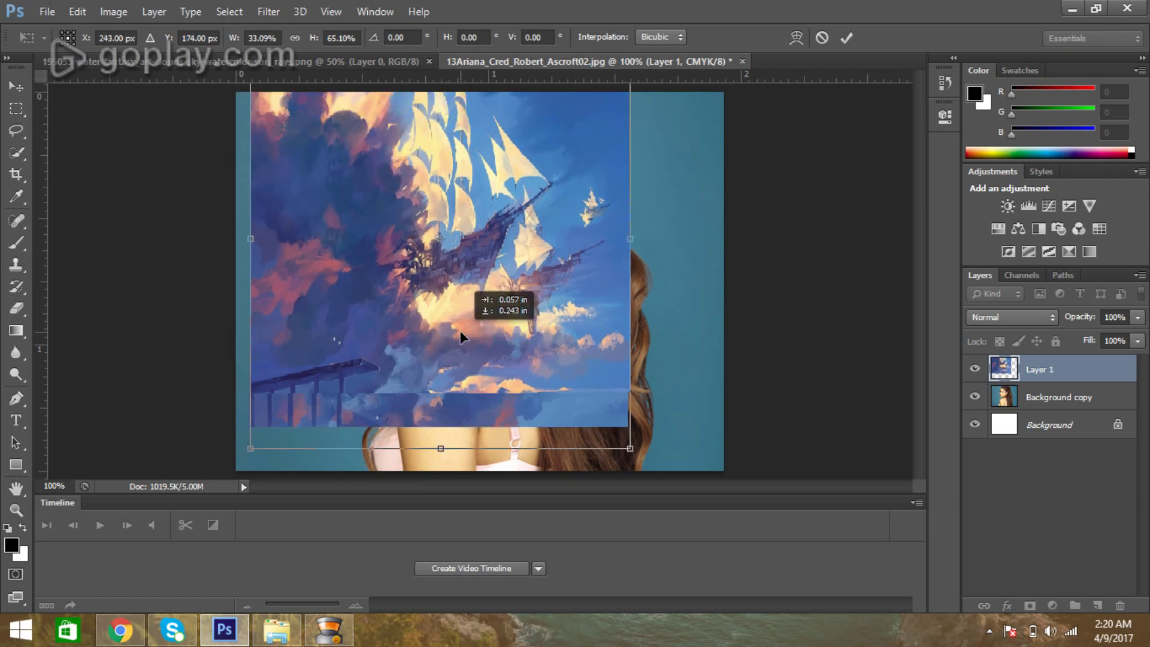
Step: Stretch the sky layer to about 62% wide and 70% tall to fill the canvas, then commit
key("ctrl+minus")
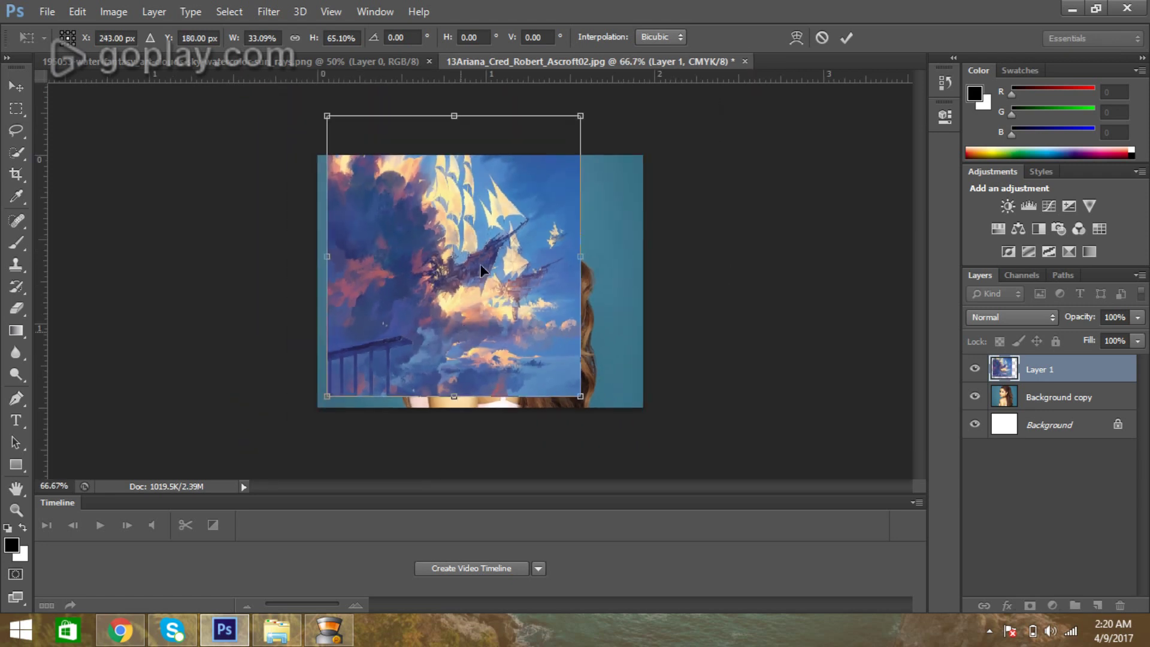
mouse_move(494, 233)
left_mouse_down()
mouse_move(493, 250)
mouse_move(484, 237)
left_mouse_up()
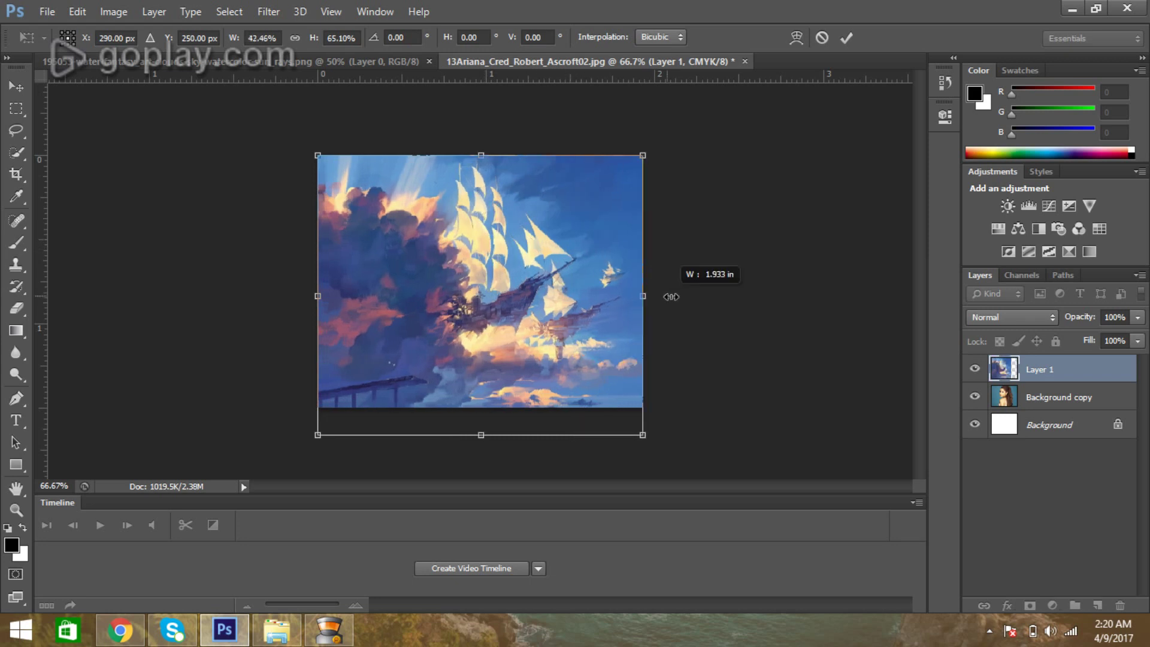
left_click_drag(636, 295, 673, 295)
left_click_drag(496, 155, 495, 133)
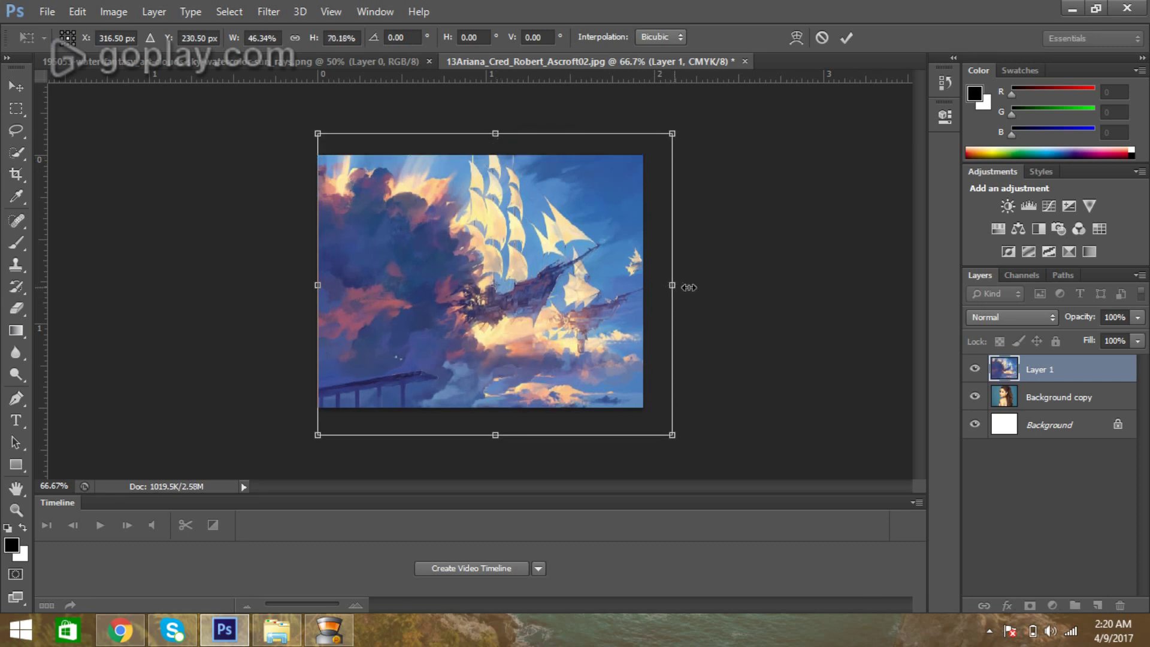
left_click_drag(689, 288, 740, 284)
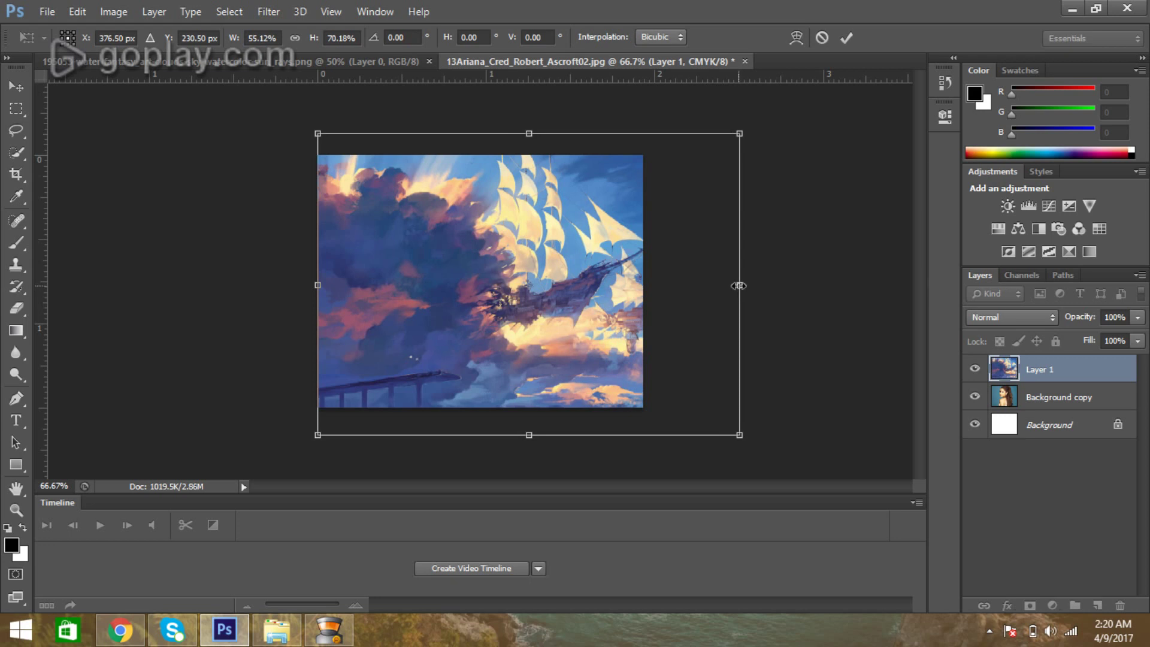
left_click_drag(739, 286, 796, 286)
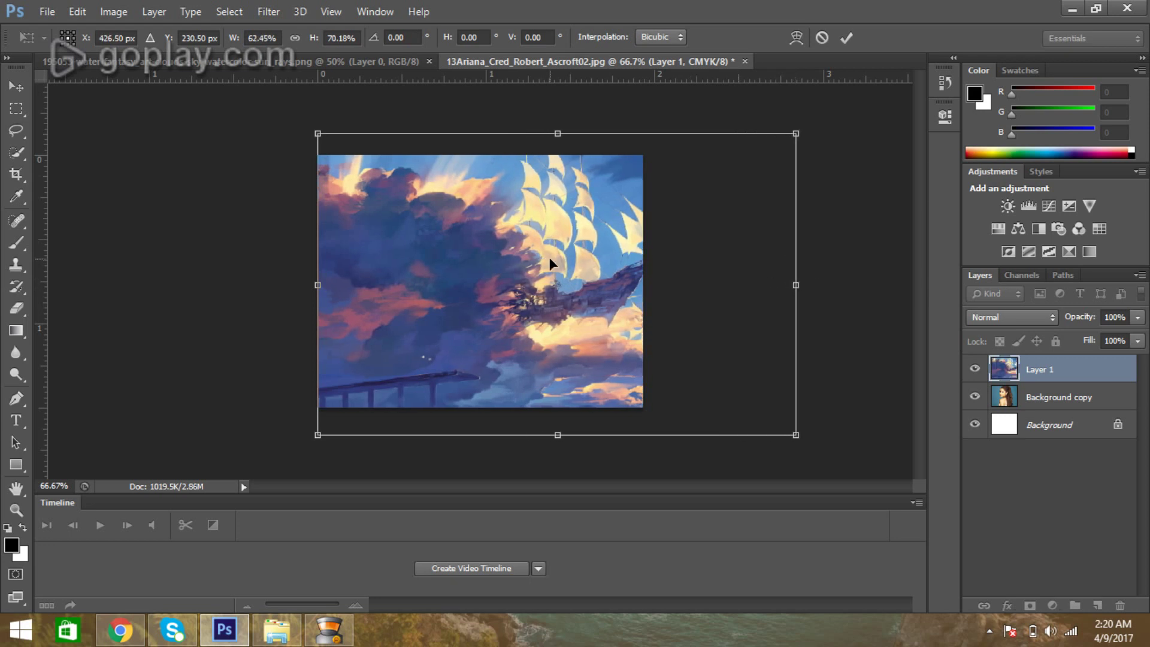
left_click_drag(549, 257, 549, 248)
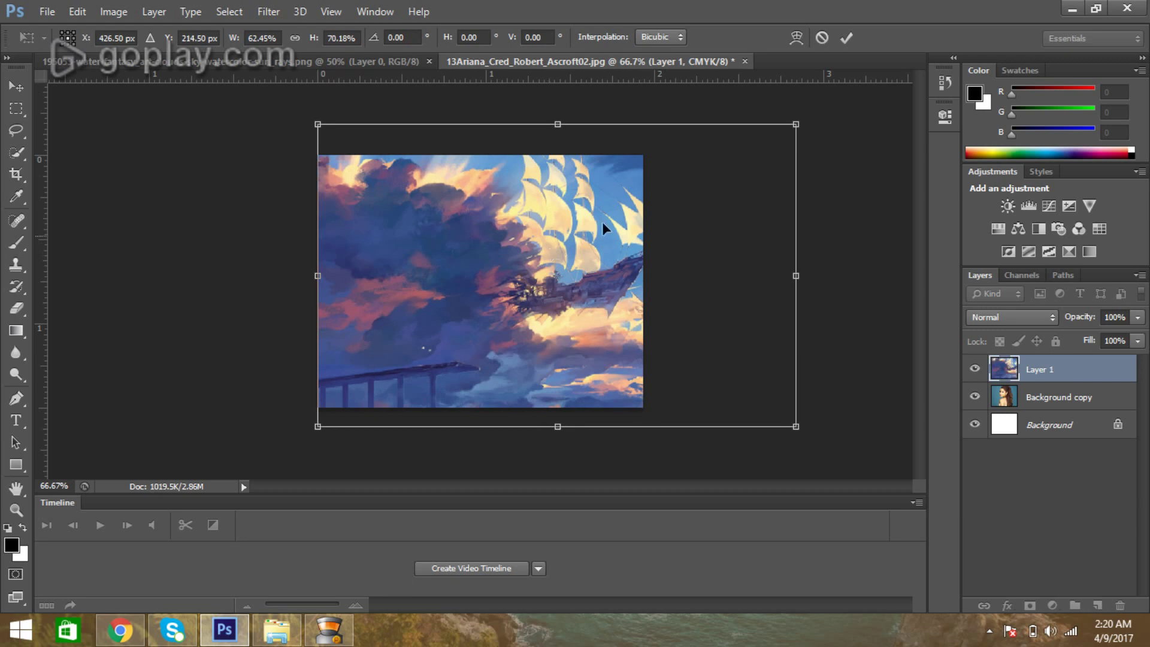
key("Return")
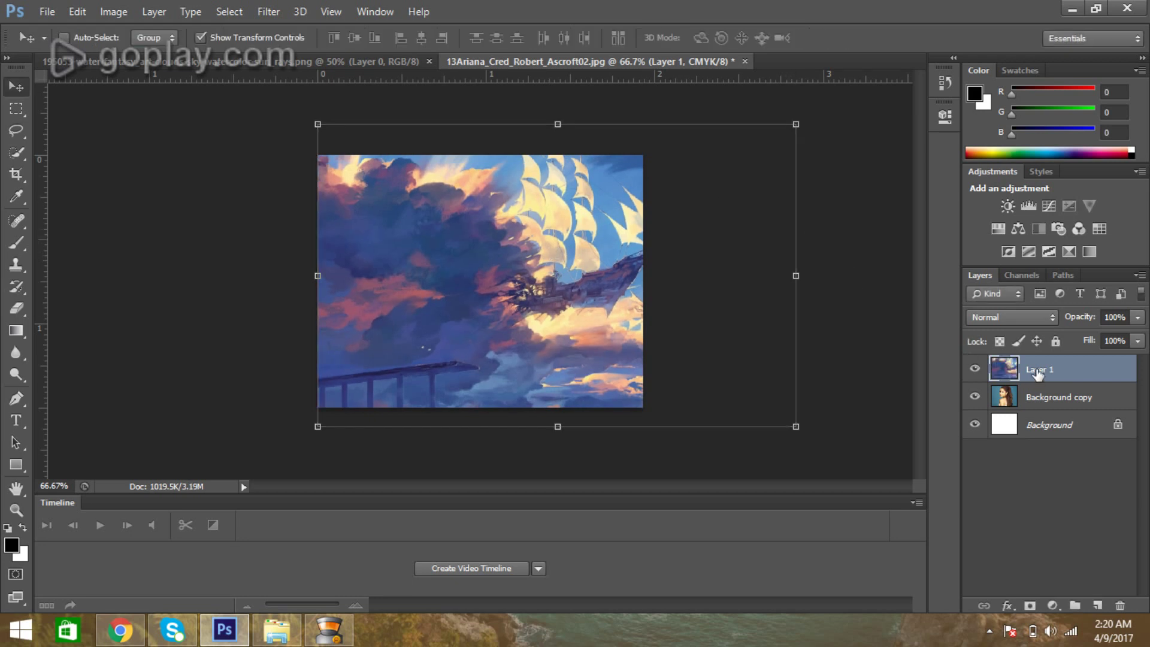
Step: Move Layer 1 below Background copy and make Background copy the active layer
left_click(20, 134)
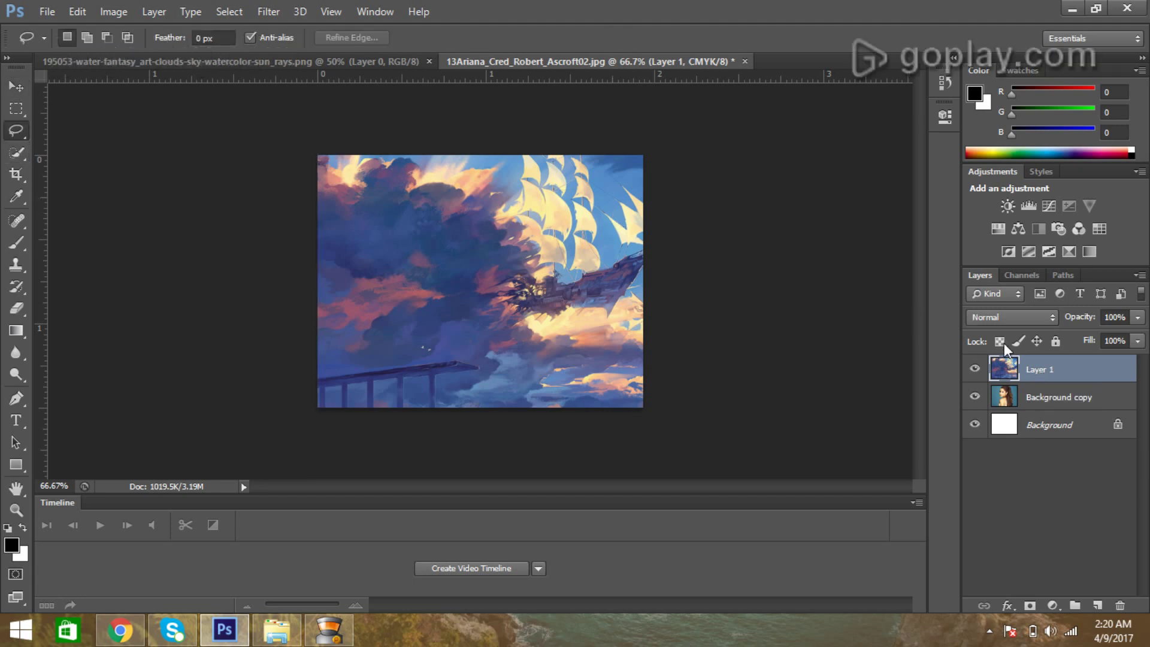
left_click_drag(1035, 370, 1047, 400)
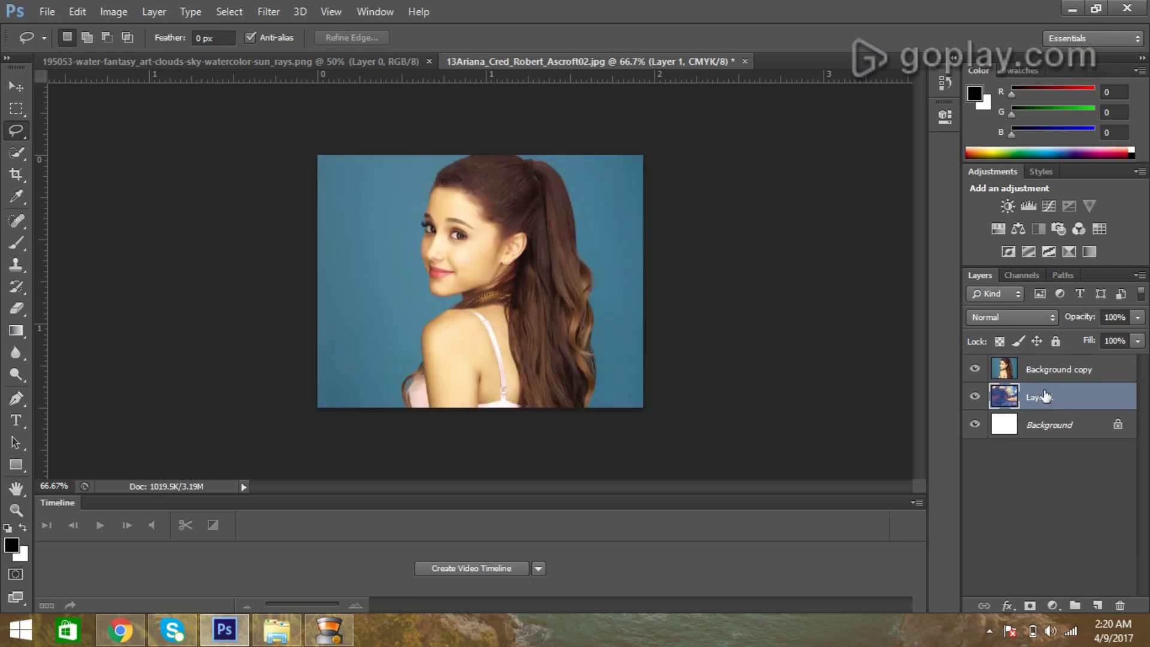
left_click(1037, 373)
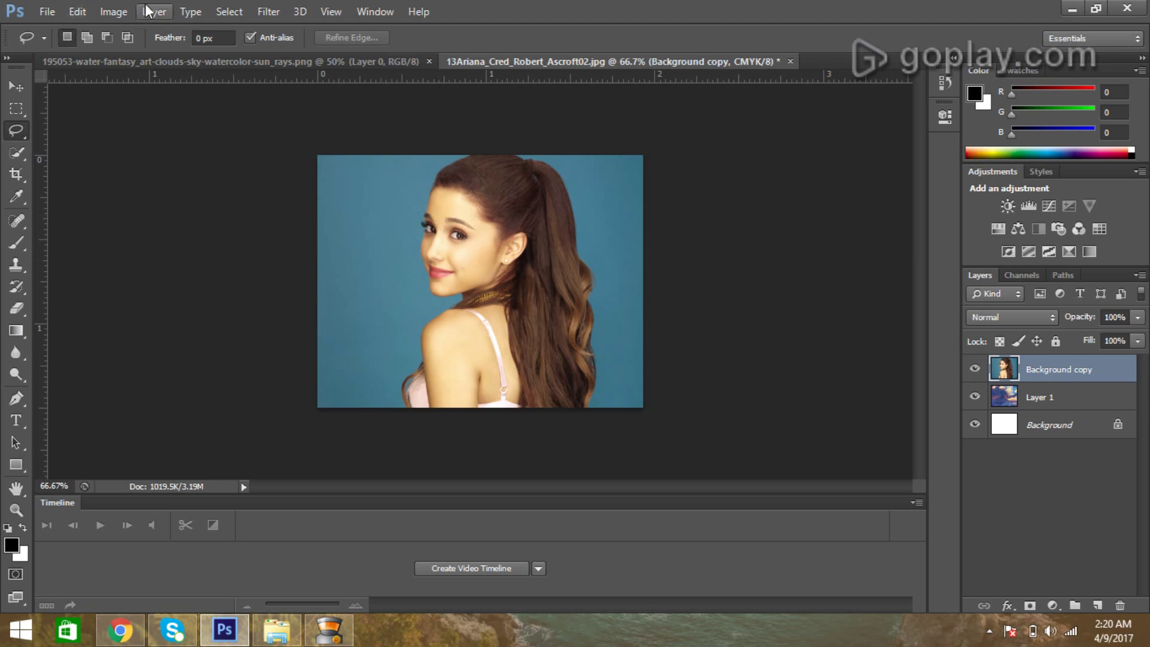
left_click(222, 12)
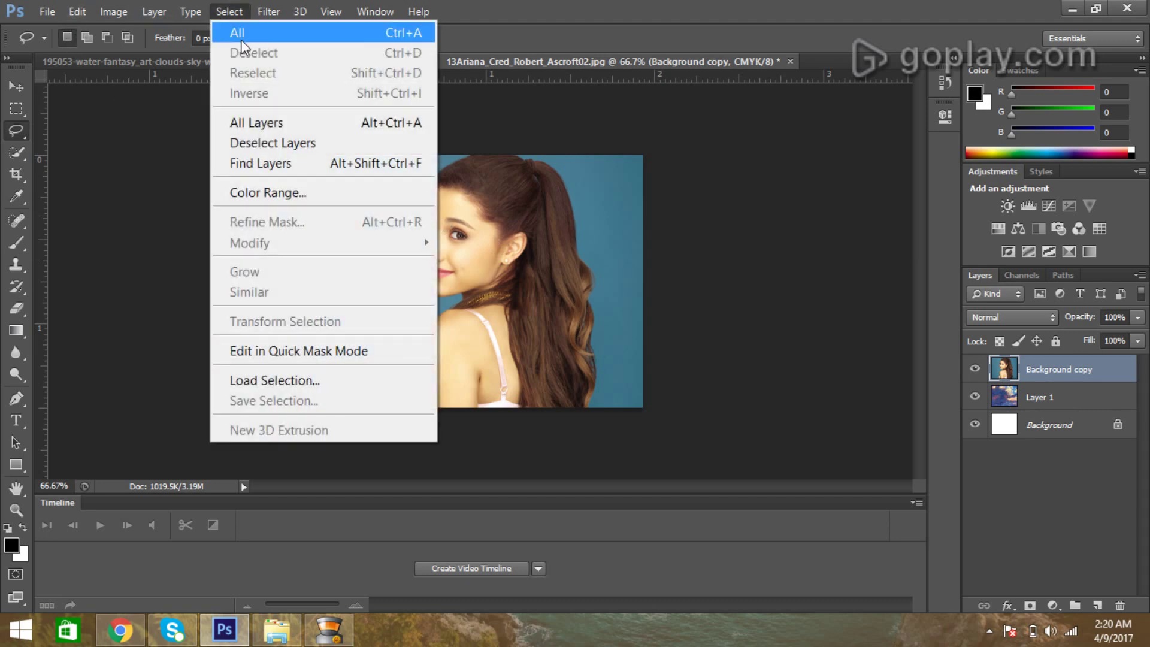
Step: Select the whole portrait and Copy Merged it
left_click(241, 39)
left_click(76, 11)
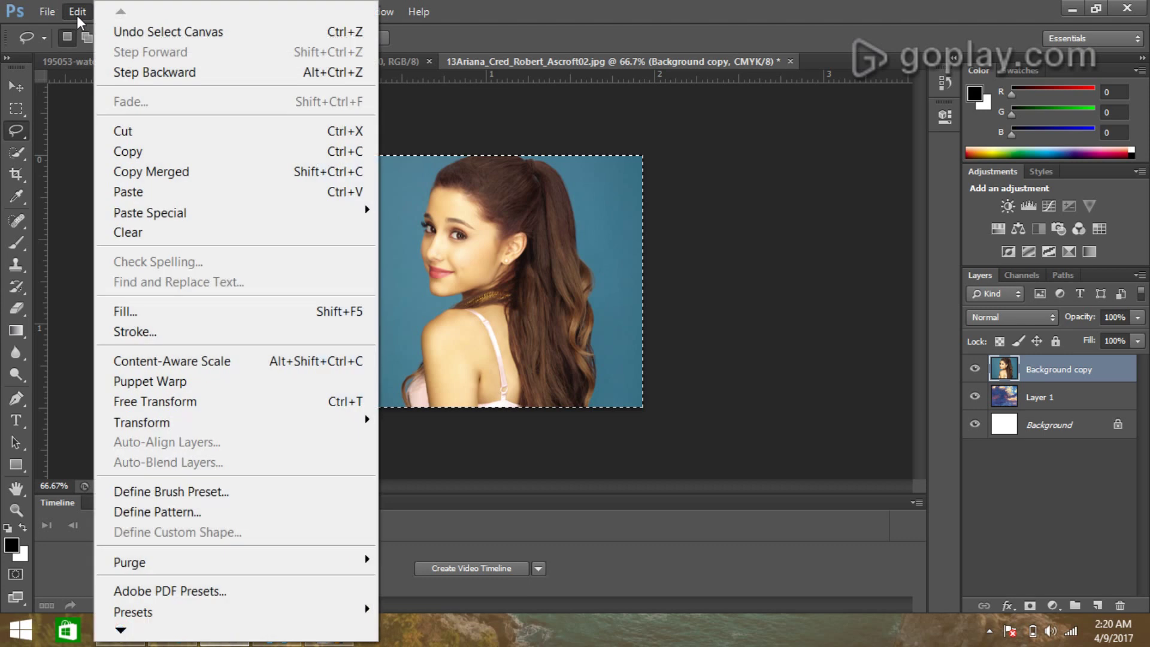
left_click(155, 172)
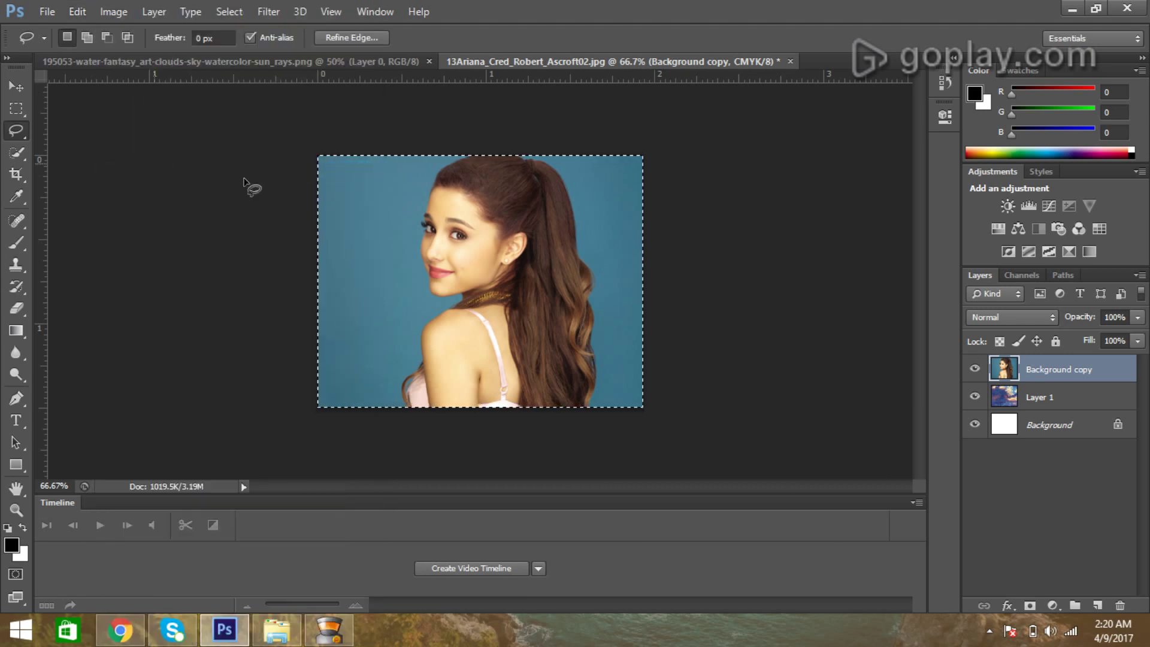
Step: Add a layer mask to Layer 1 and Paste in Place the portrait into it
left_click(1038, 397)
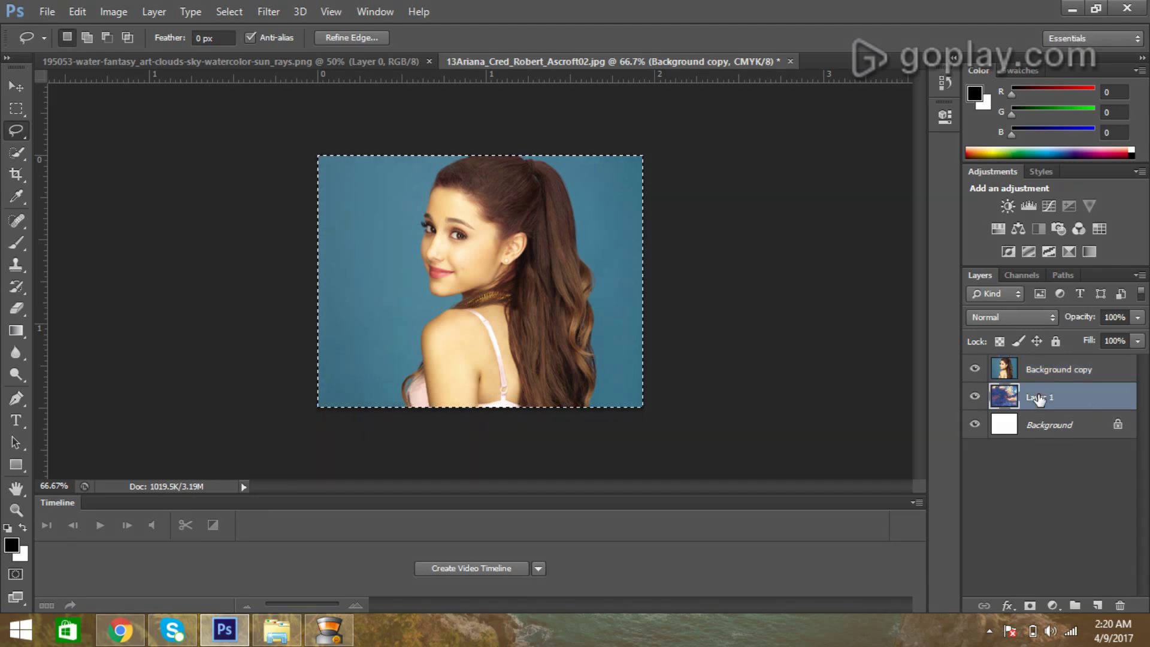
left_click(1030, 607)
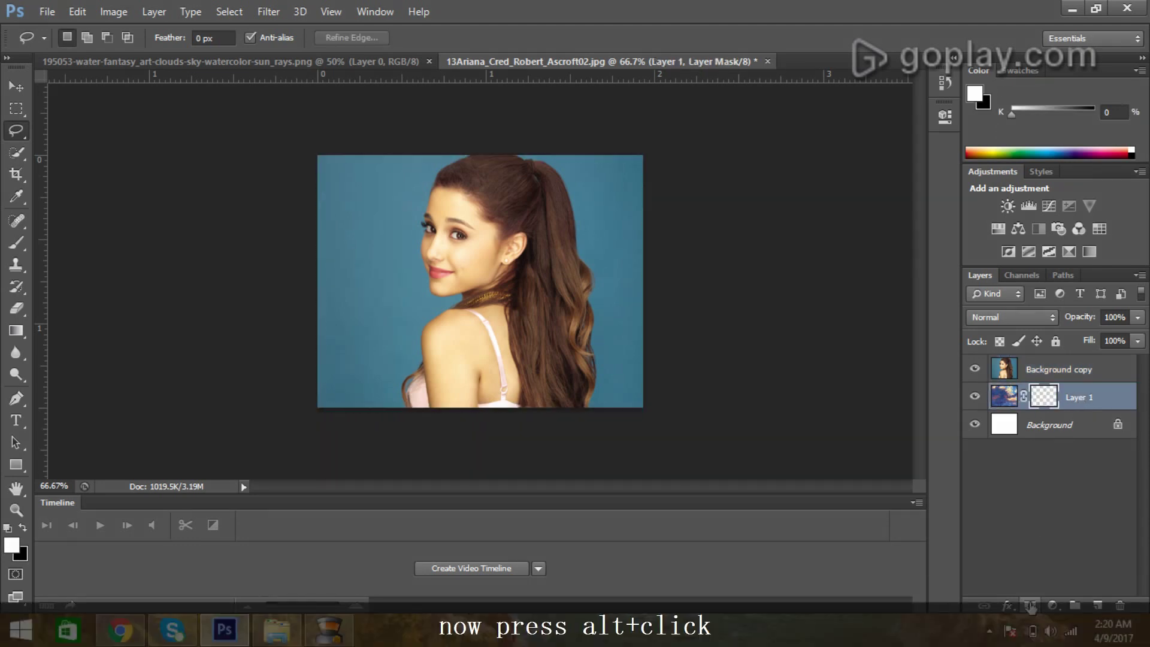
left_click(1041, 396, "alt")
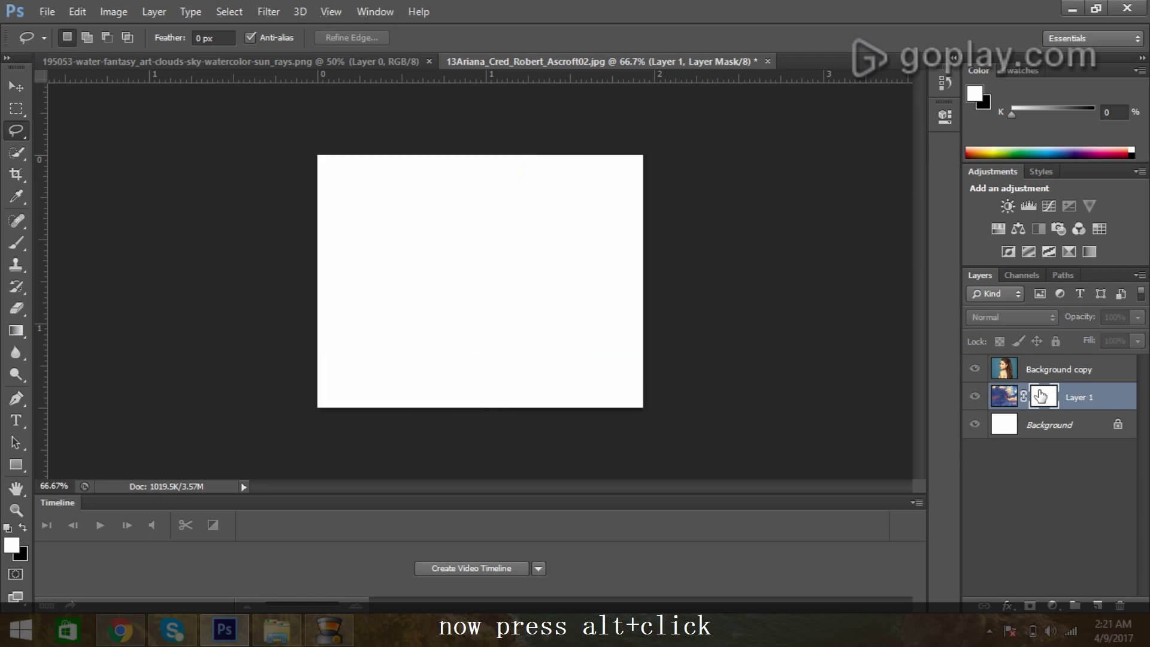
left_click(77, 12)
mouse_move(150, 213)
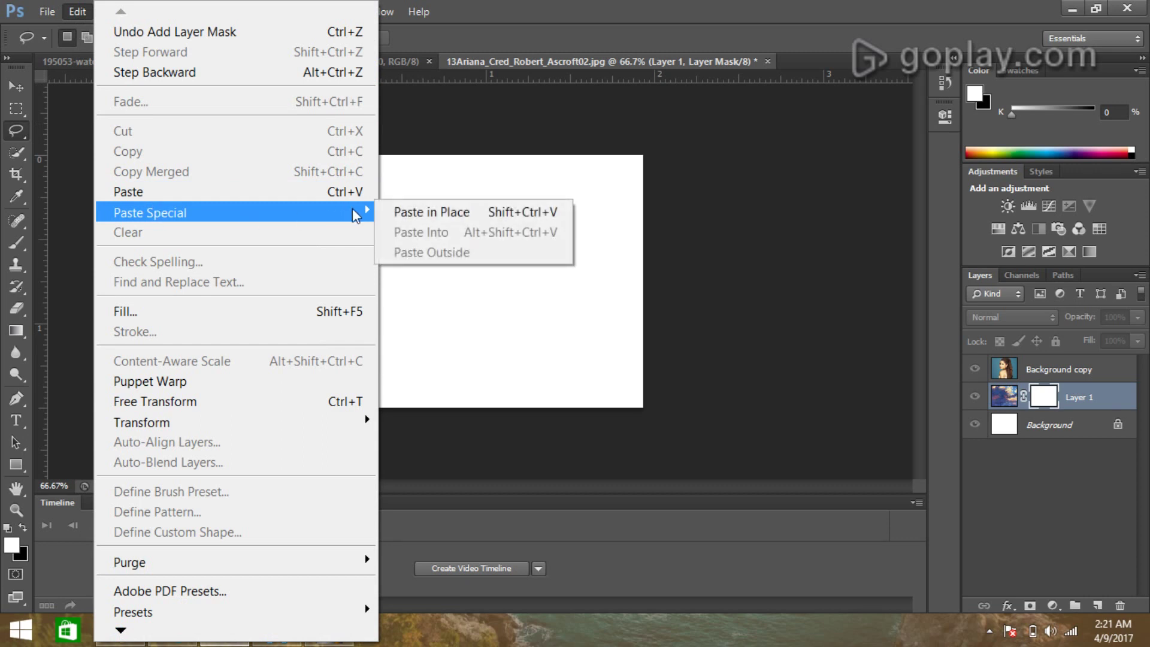
left_click(383, 211)
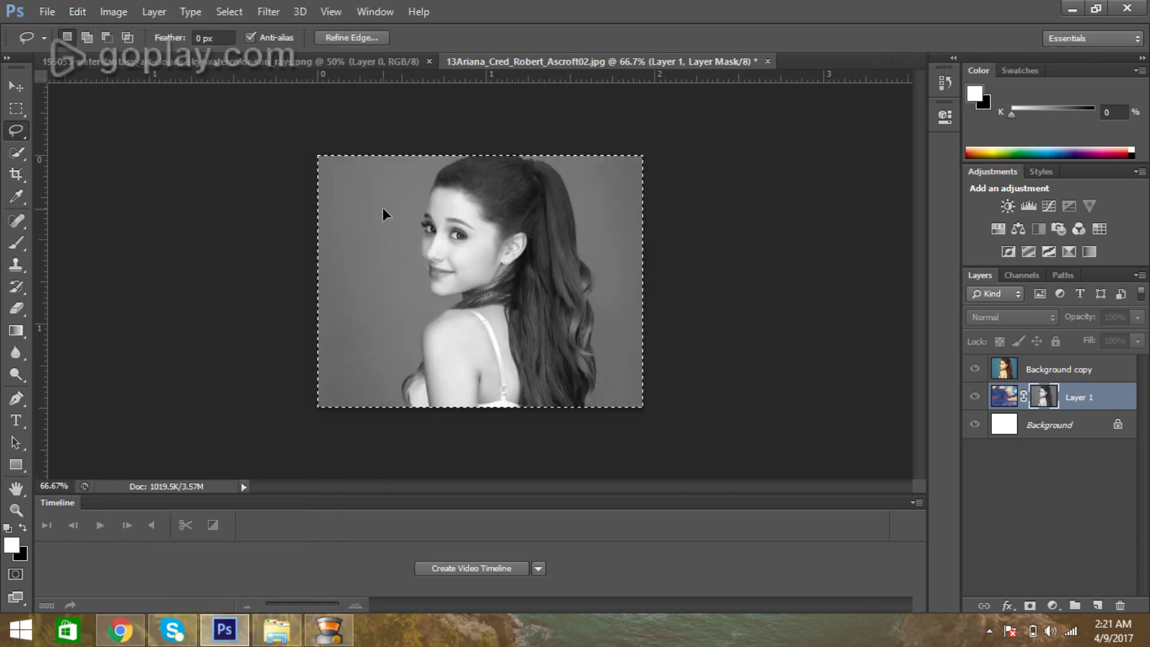
left_click(226, 11)
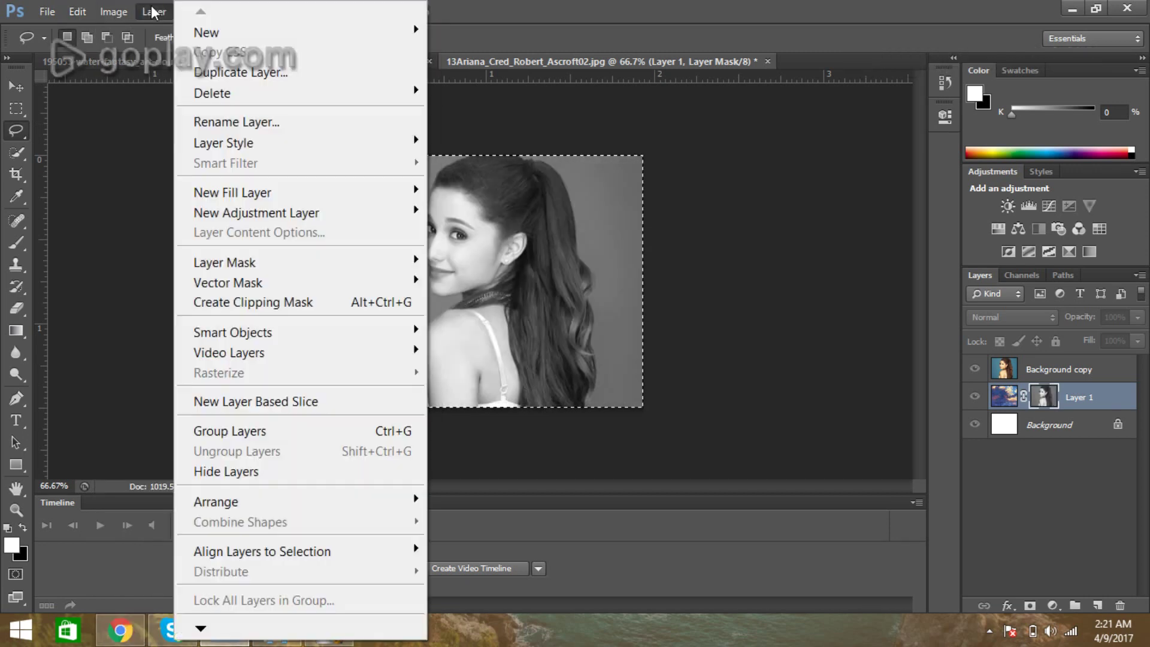
Step: Apply a steep Curves adjustment to the mask, moving the black point right and the white point left
mouse_move(207, 62)
left_click(367, 103)
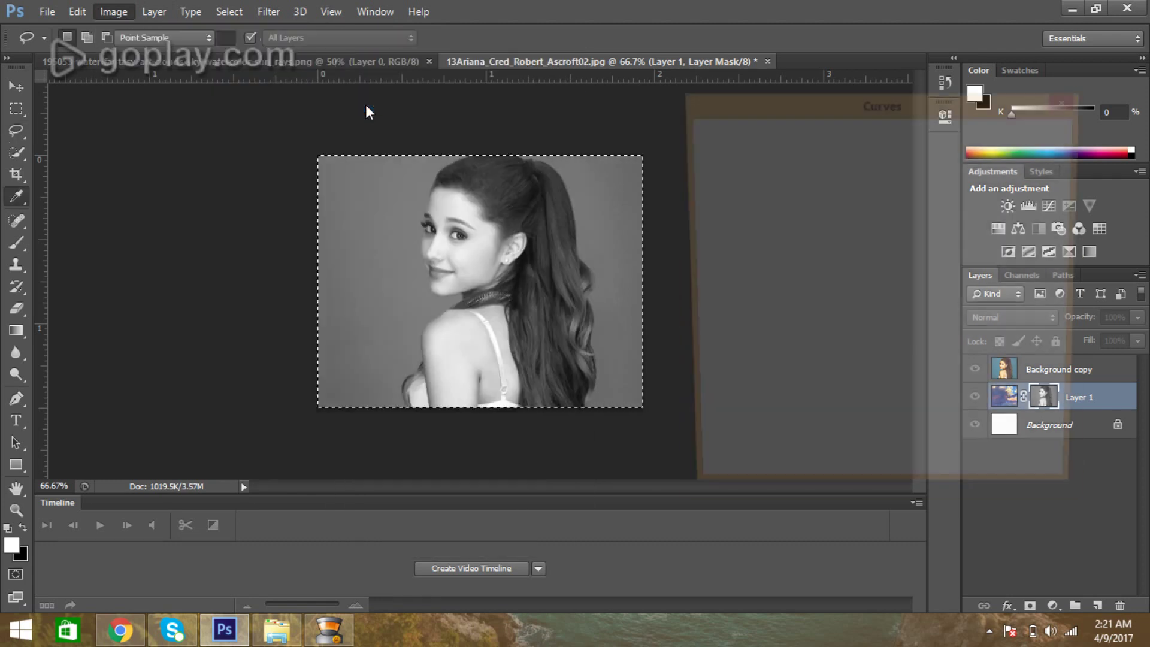
mouse_move(753, 390)
left_mouse_down()
mouse_move(772, 389)
mouse_move(754, 390)
left_mouse_up()
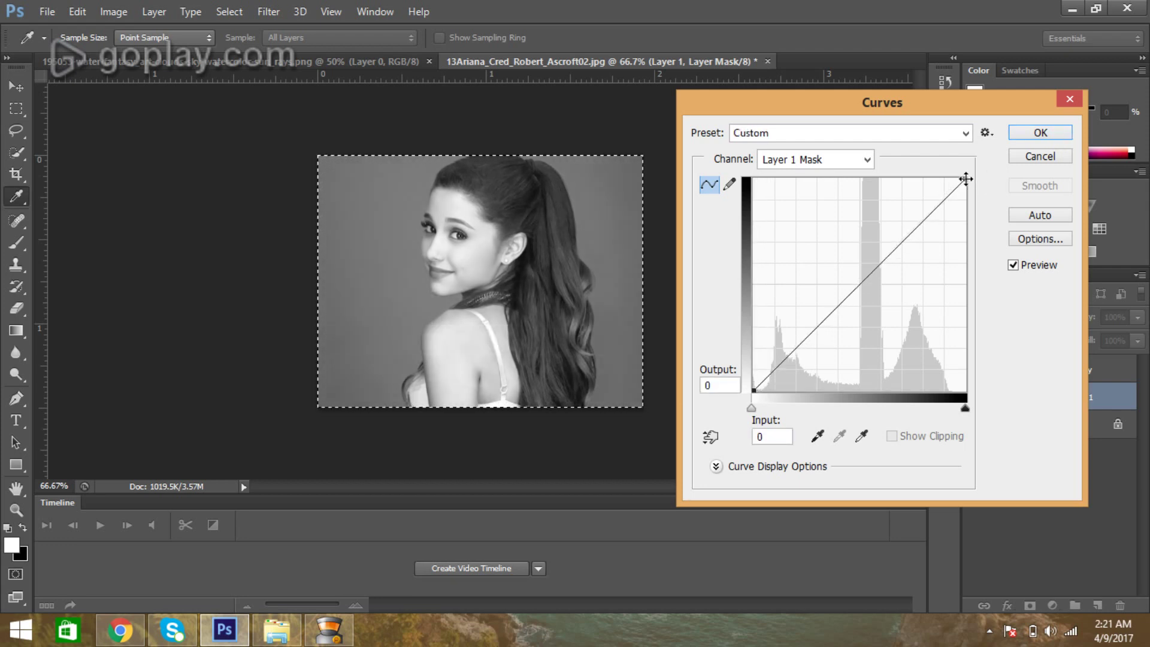
mouse_move(965, 179)
left_mouse_down()
mouse_move(964, 199)
mouse_move(935, 179)
mouse_move(887, 178)
left_mouse_up()
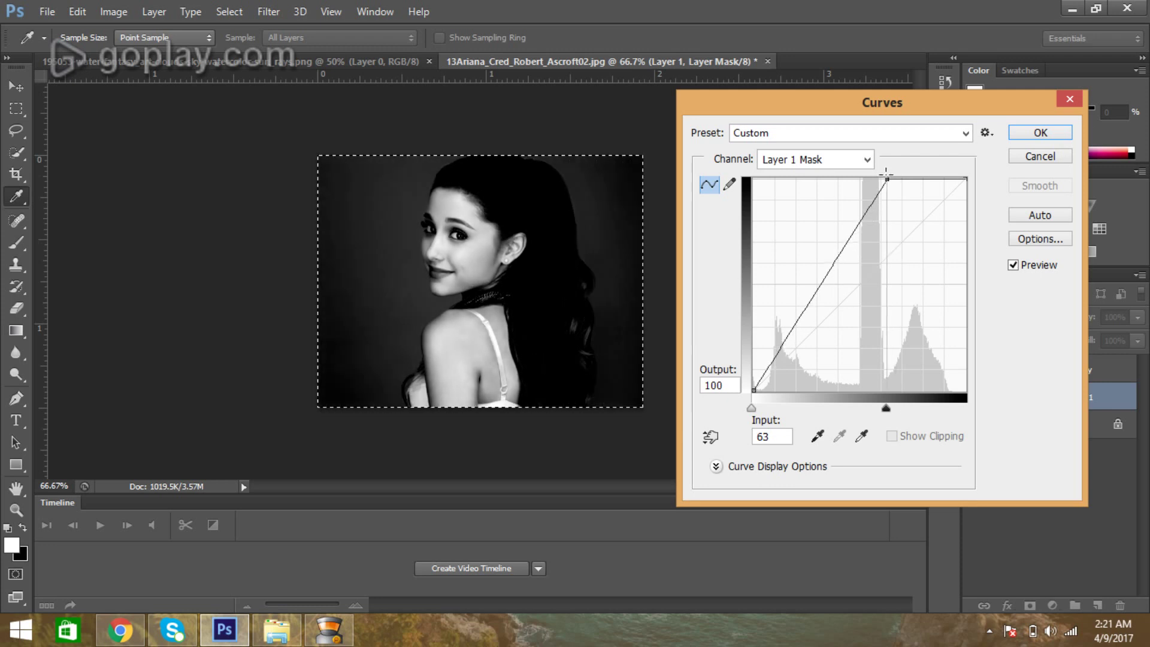
left_click(755, 390)
left_click_drag(770, 388, 787, 390)
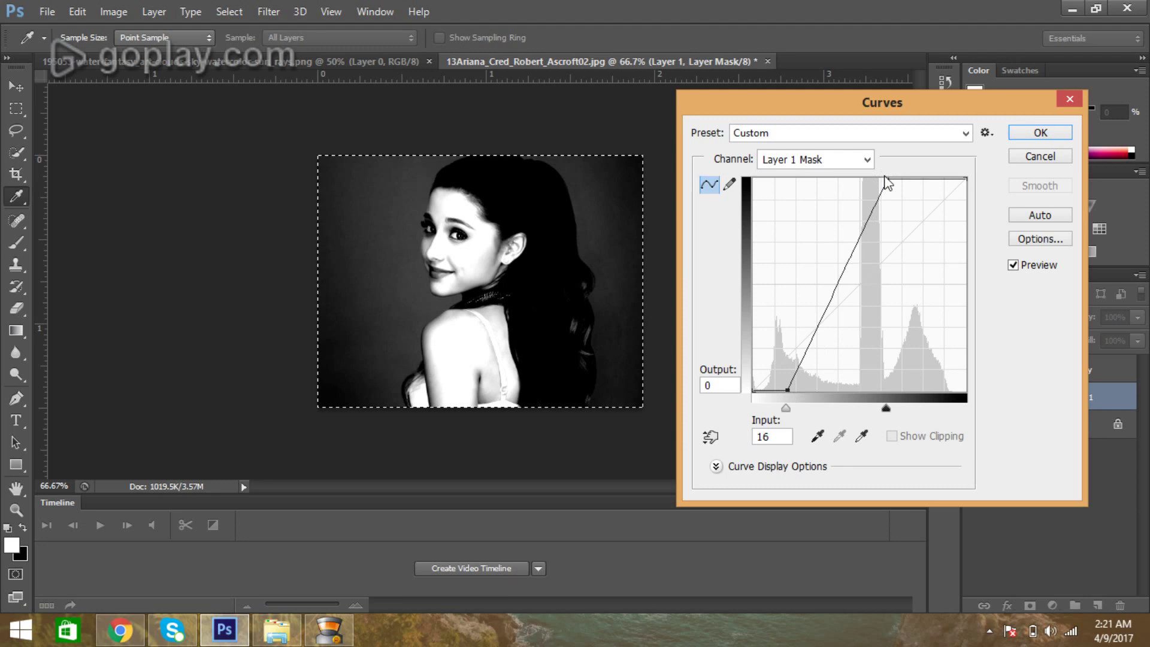
left_click_drag(887, 178, 881, 178)
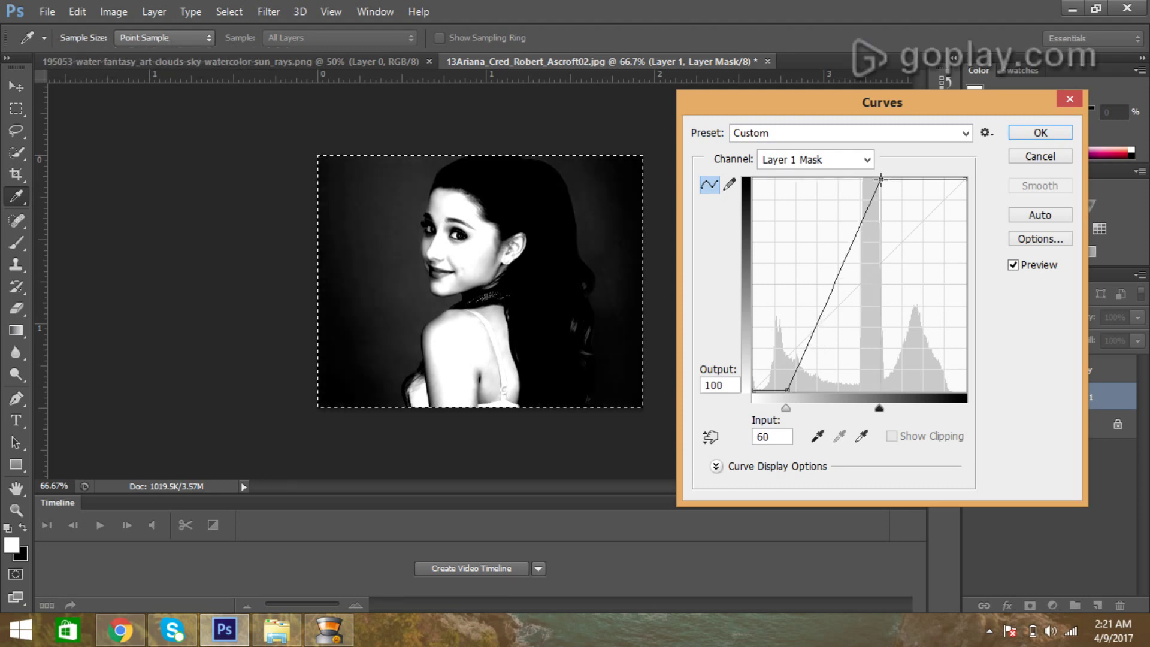
left_click(1018, 134)
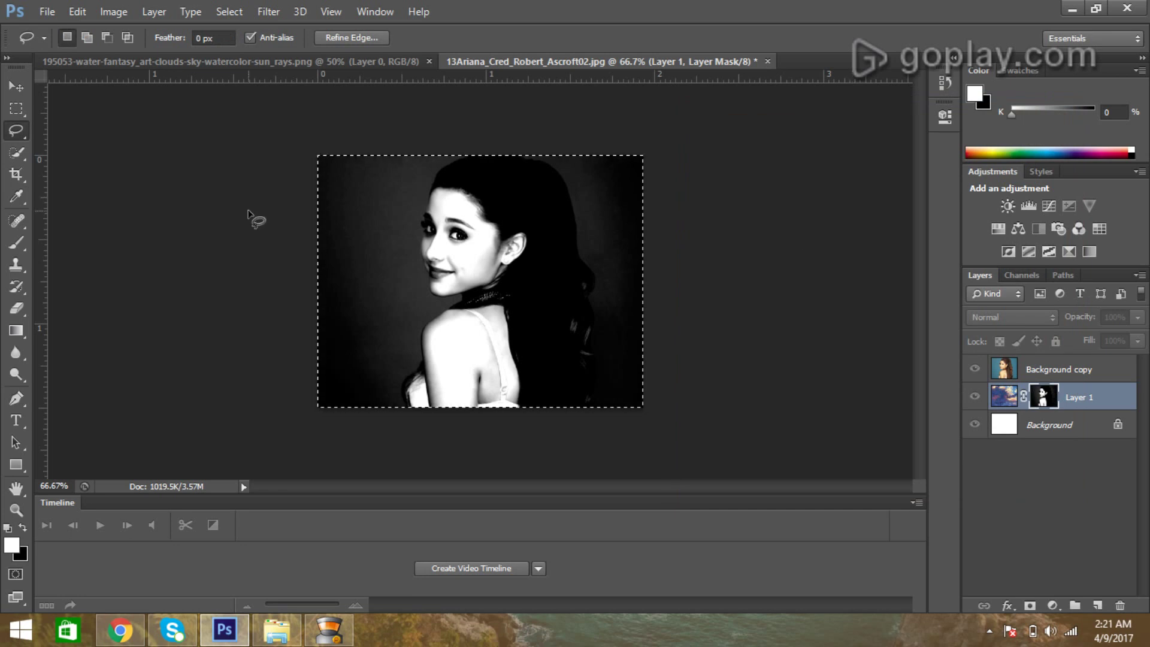
Step: Invert the Layer 1 mask via Image > Adjustments > Invert, making the face black
left_click(75, 13)
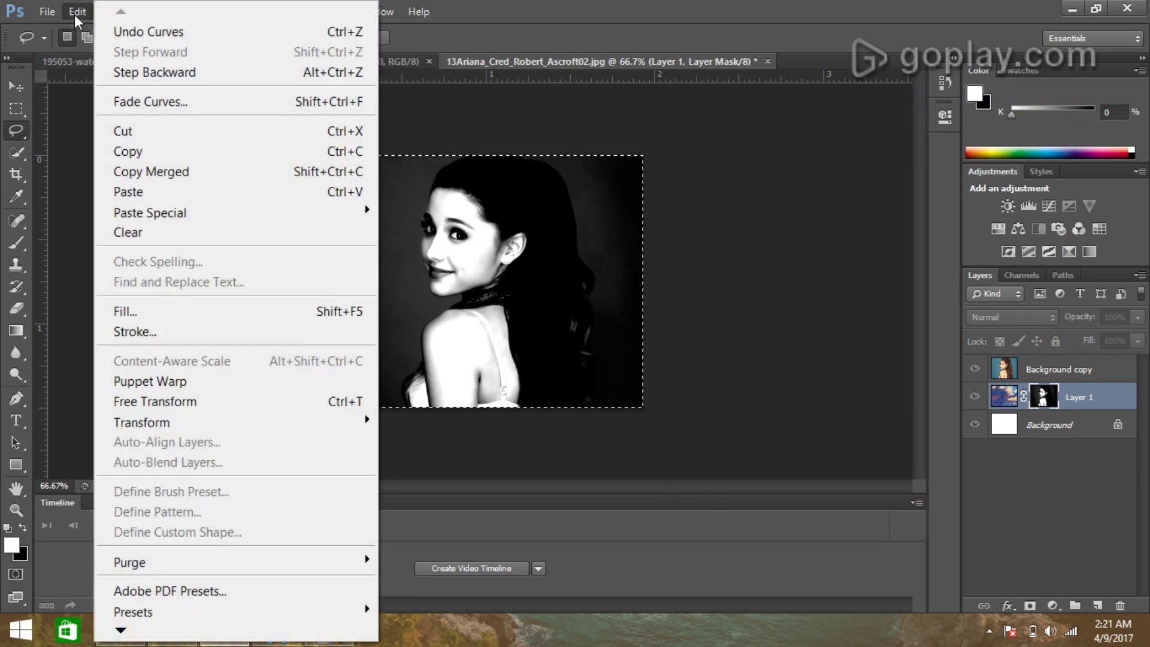
left_click(74, 101)
left_click(111, 14)
mouse_move(149, 62)
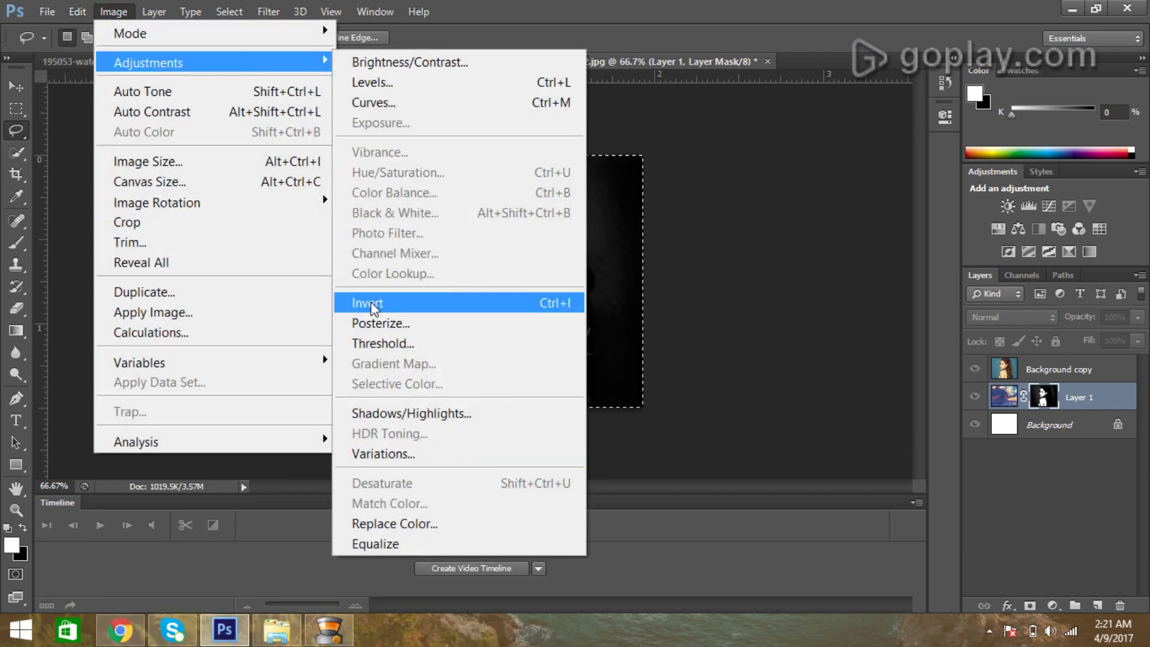
left_click(370, 305)
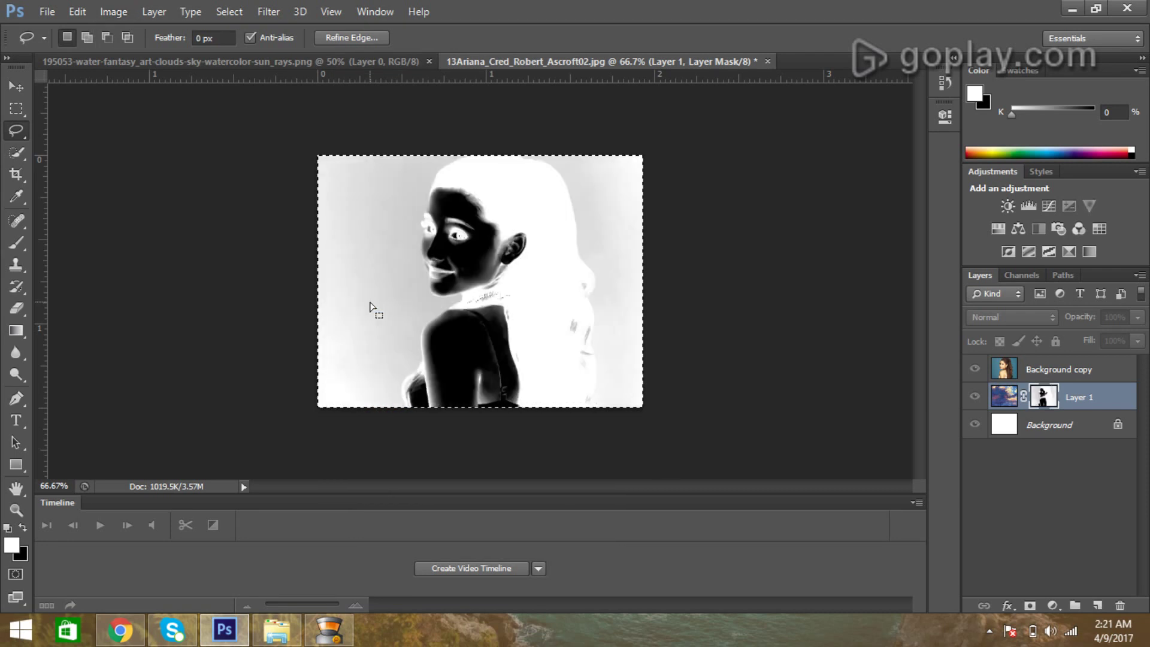
Step: Exit mask view, hide Background copy, and nudge the Layer 1 painting slightly right
left_click(1004, 398, "alt")
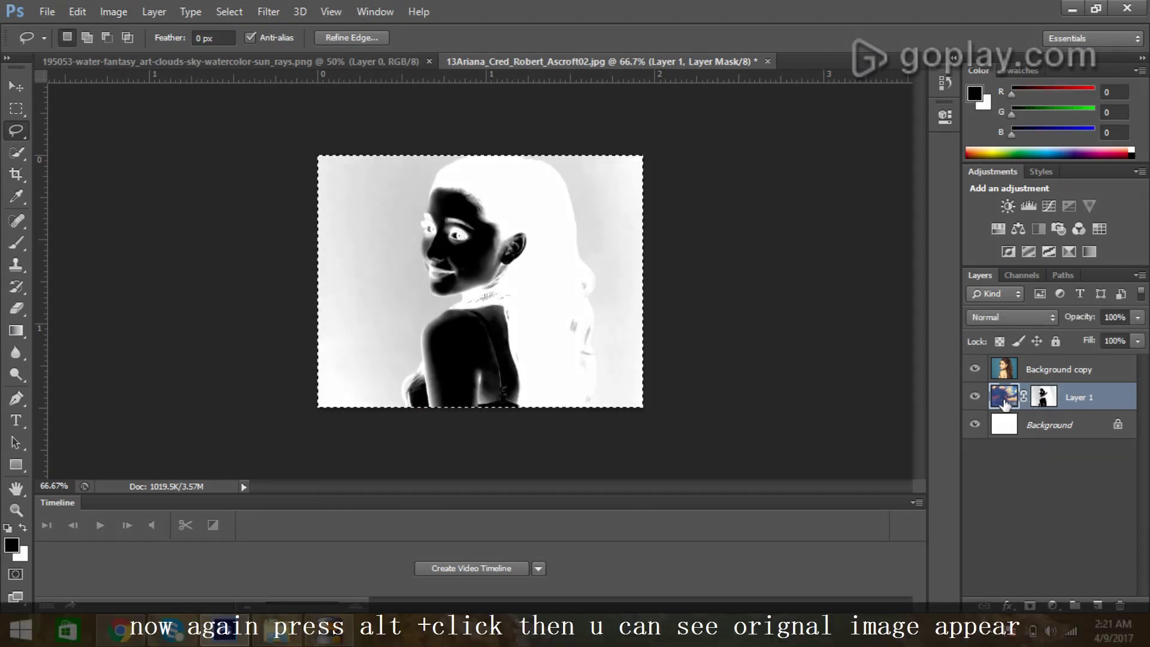
left_click(974, 371)
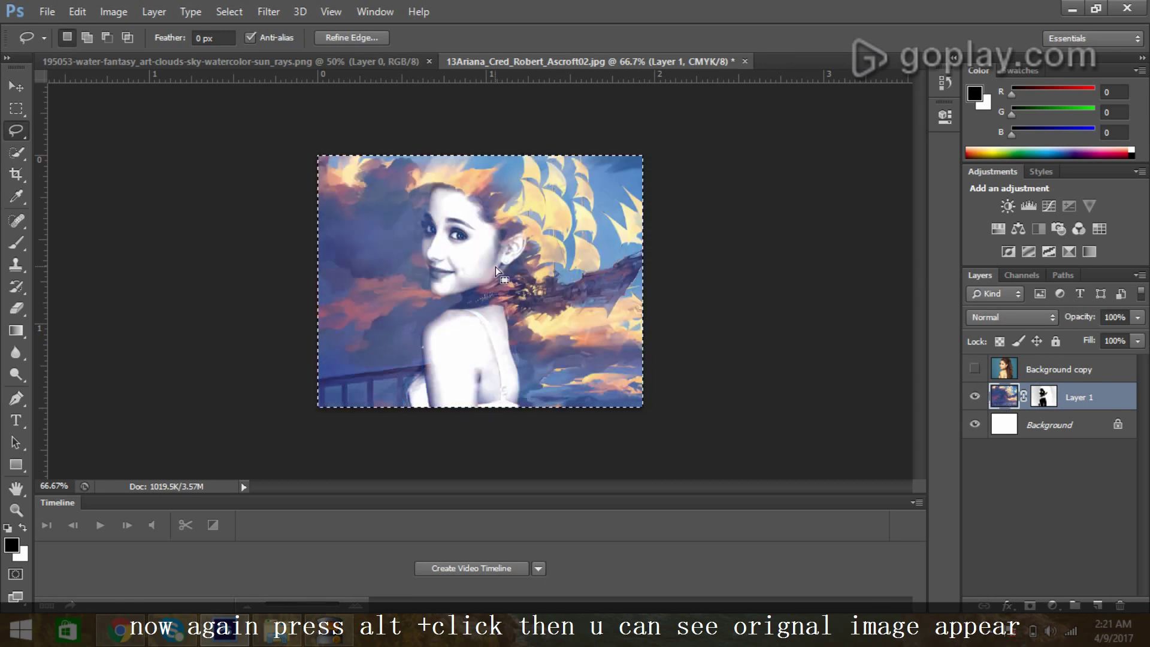
mouse_move(494, 267)
left_mouse_down()
mouse_move(508, 270)
mouse_move(491, 267)
left_mouse_up()
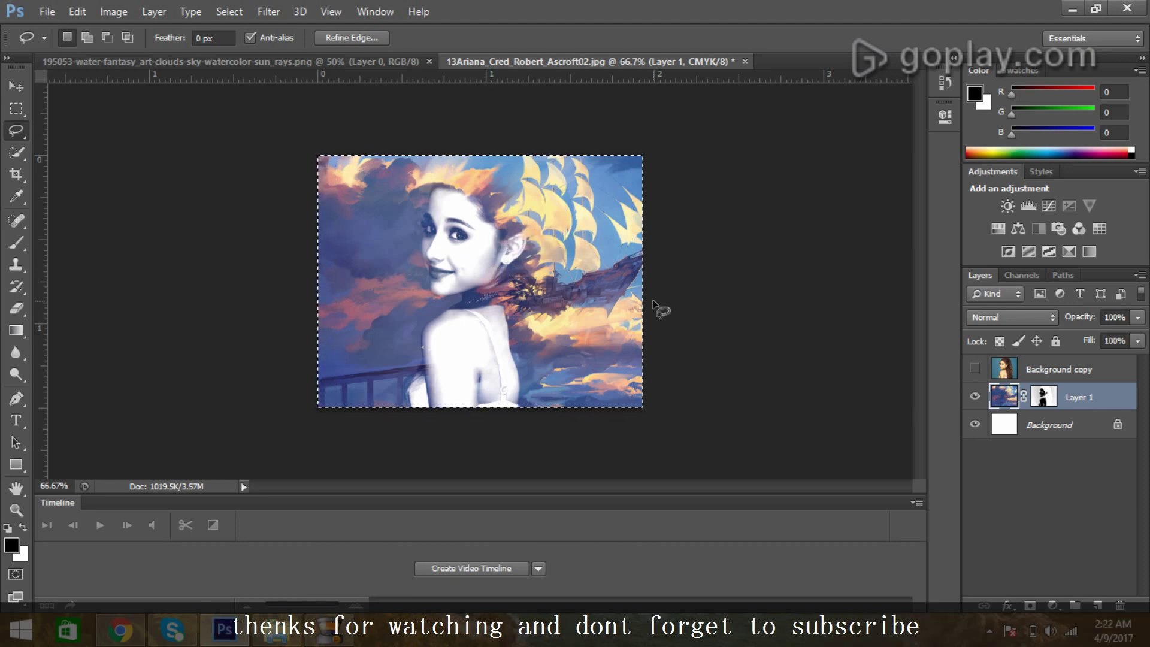
left_click(8, 88)
left_click_drag(416, 261, 411, 264)
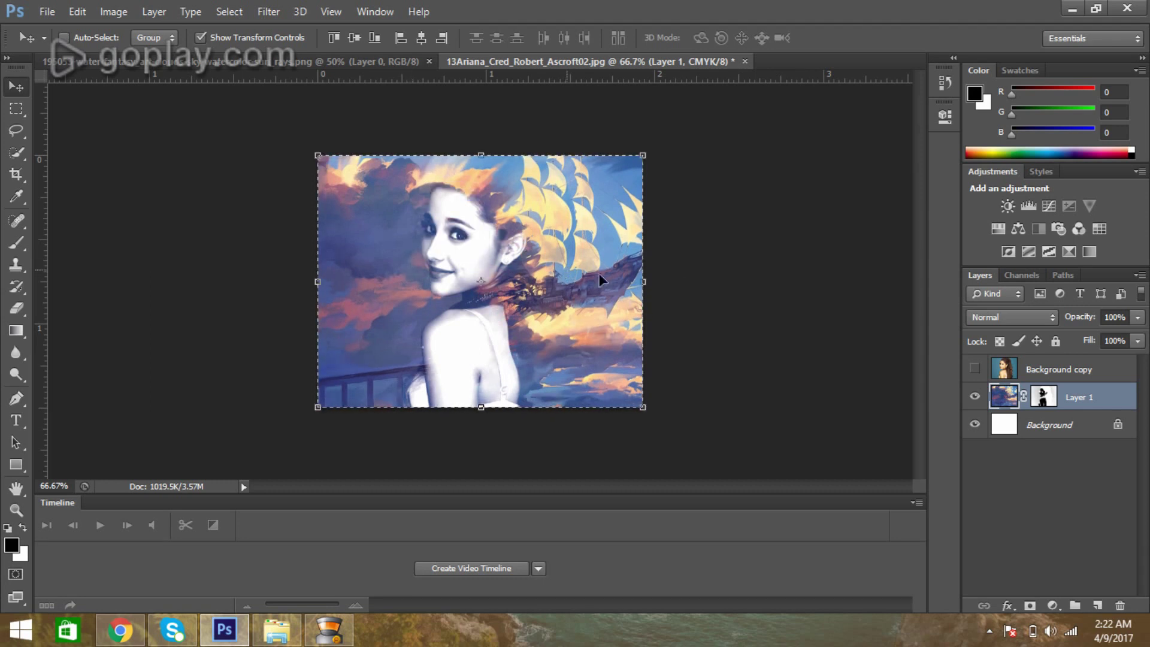
left_click(48, 12)
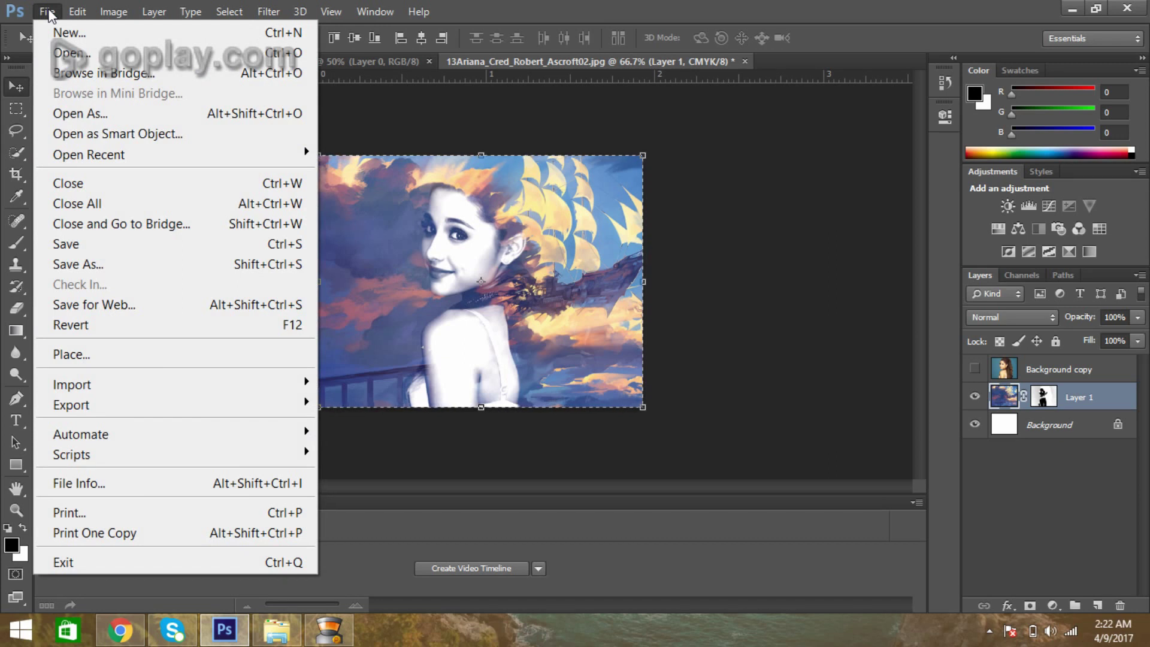
left_click(786, 273)
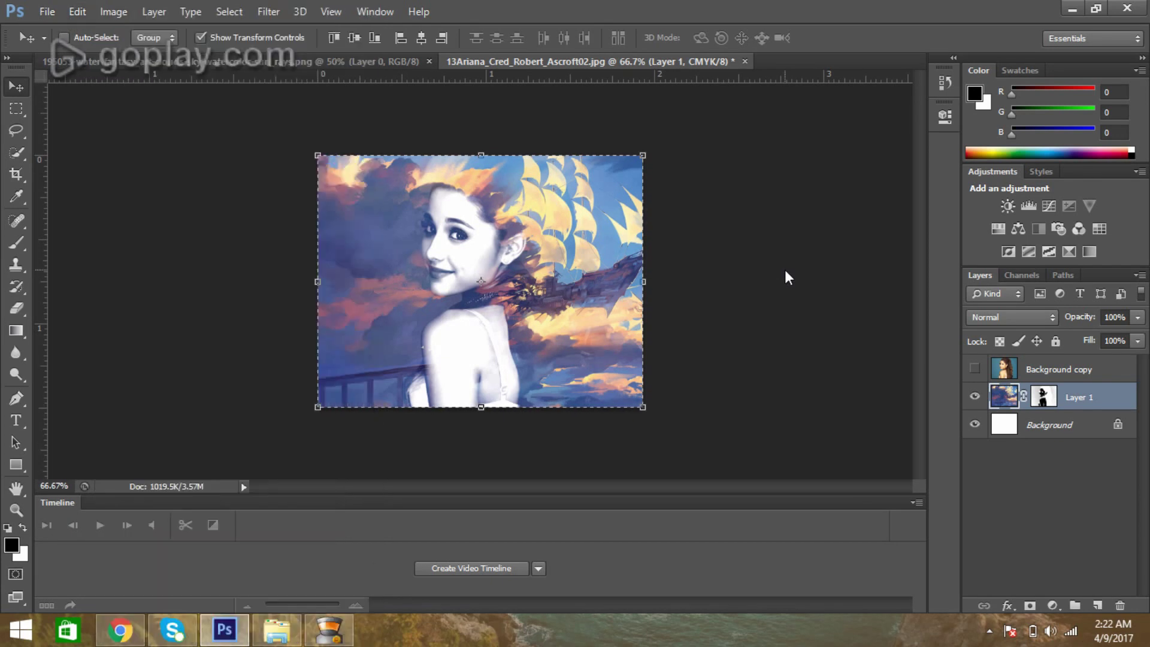
mouse_move(1016, 631)
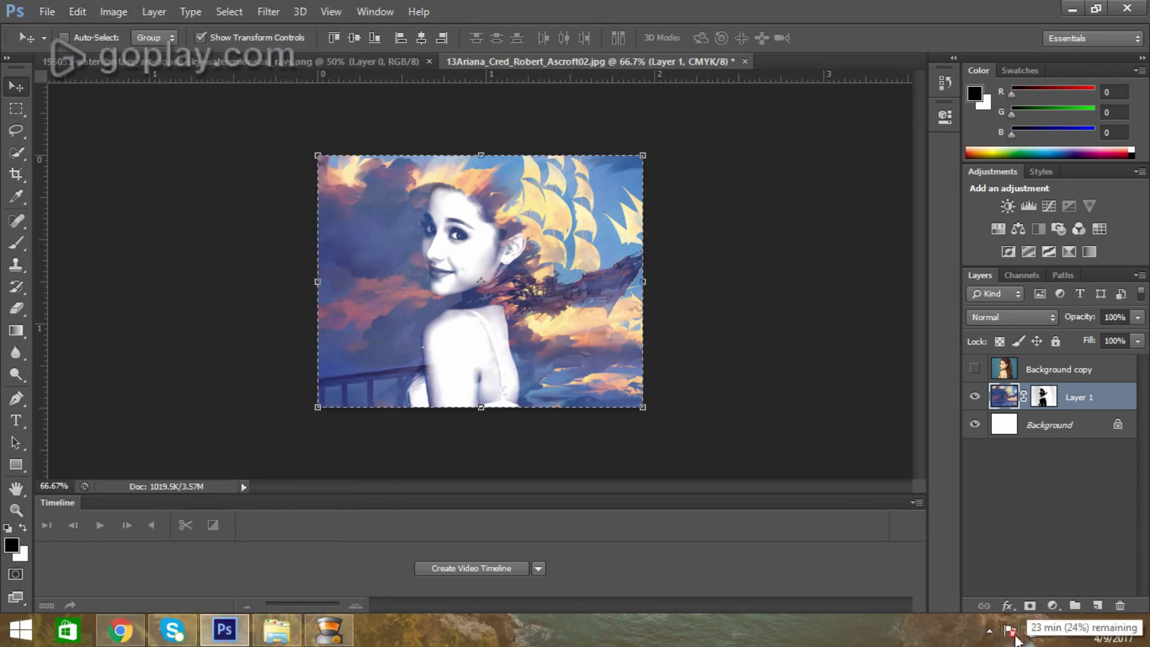
left_click(989, 632)
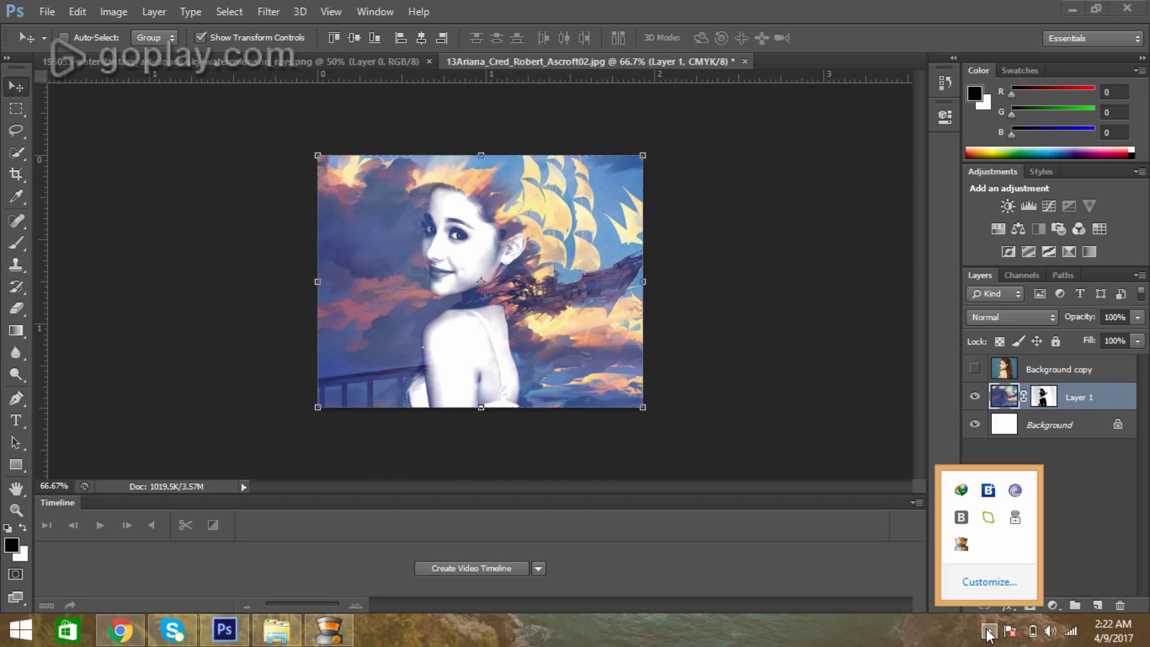
left_click(961, 544)
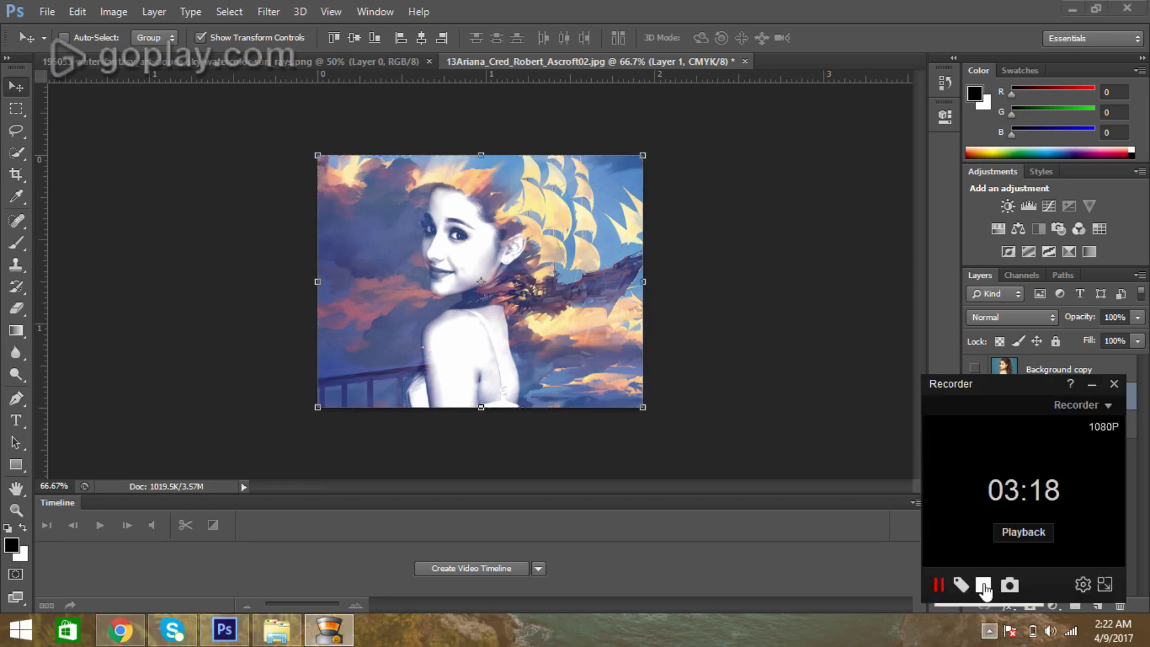